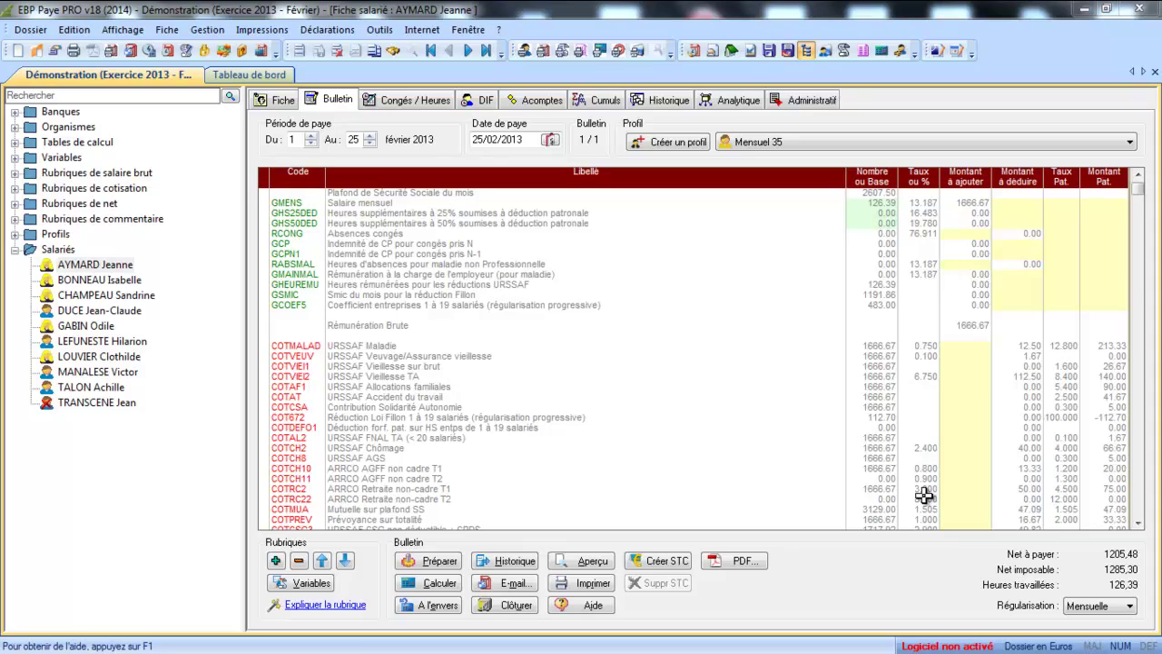
Step: Examine the calculation formula of the COTCSG3 contribution (URSSAF CSG non déductible + CRDS) from the payslip, and validate it
{"action": "left_click", "coordinate": [1138, 525]}
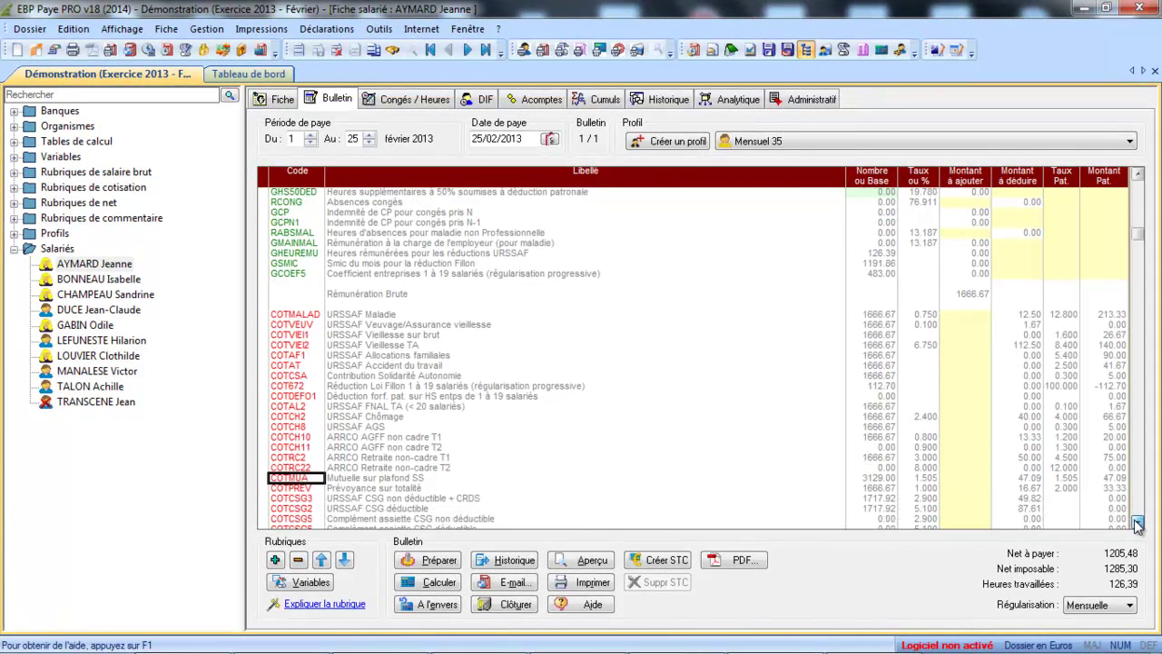
{"action": "left_click", "coordinate": [561, 385]}
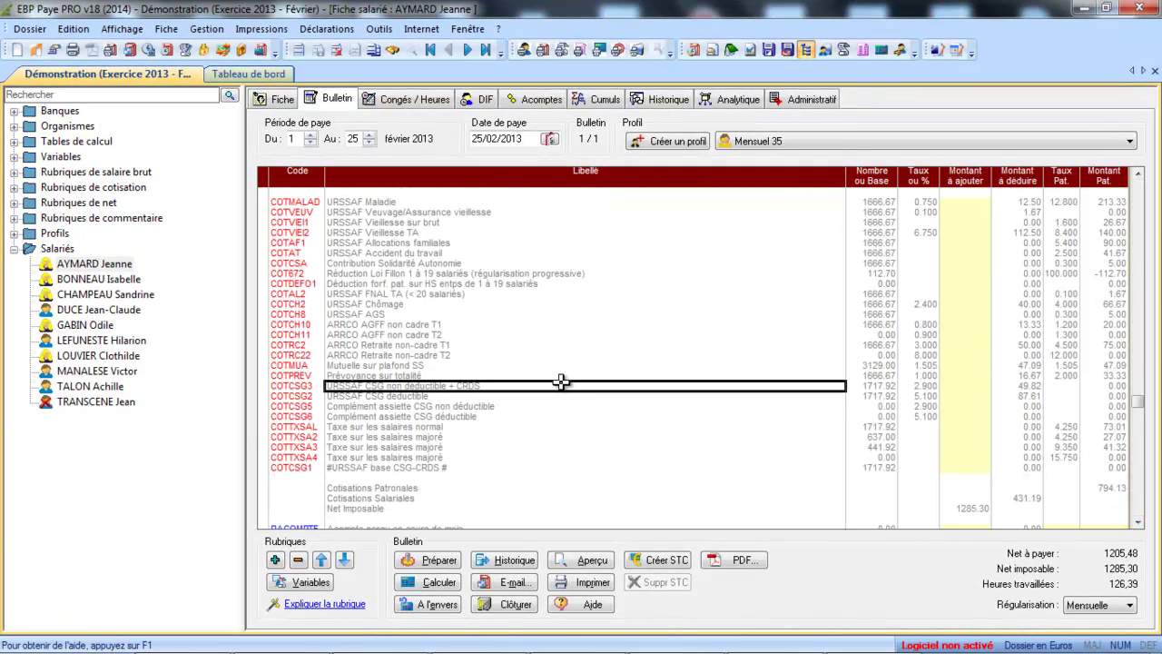
{"action": "left_click", "coordinate": [310, 388]}
{"action": "double_click", "coordinate": [312, 388]}
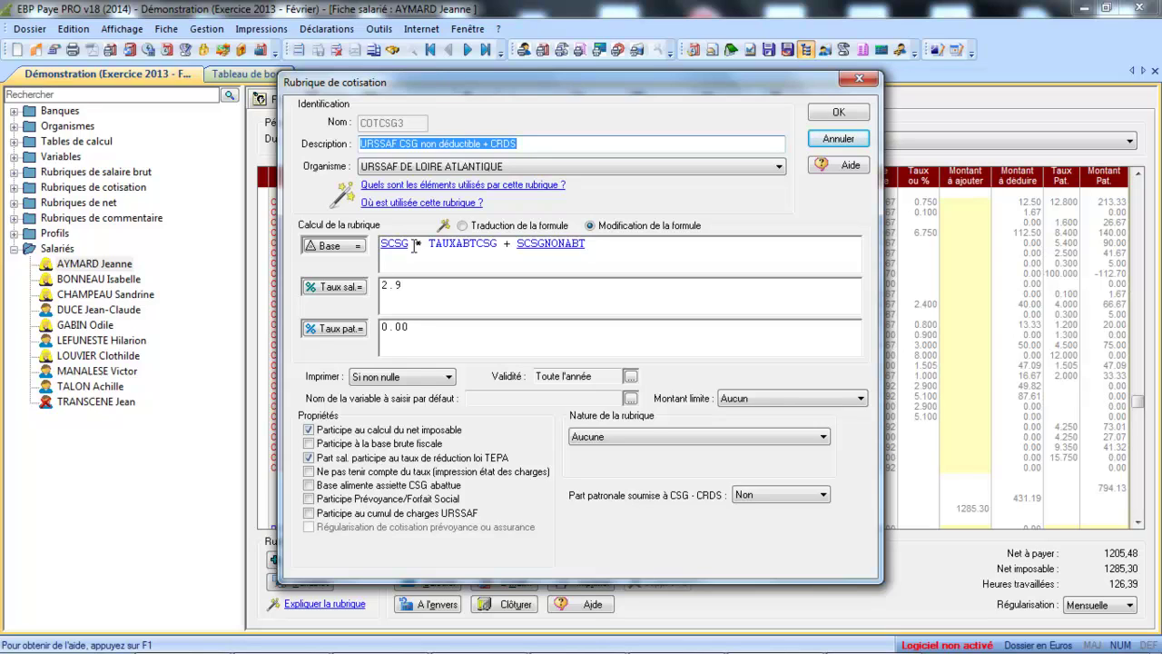
{"action": "left_click", "coordinate": [839, 119]}
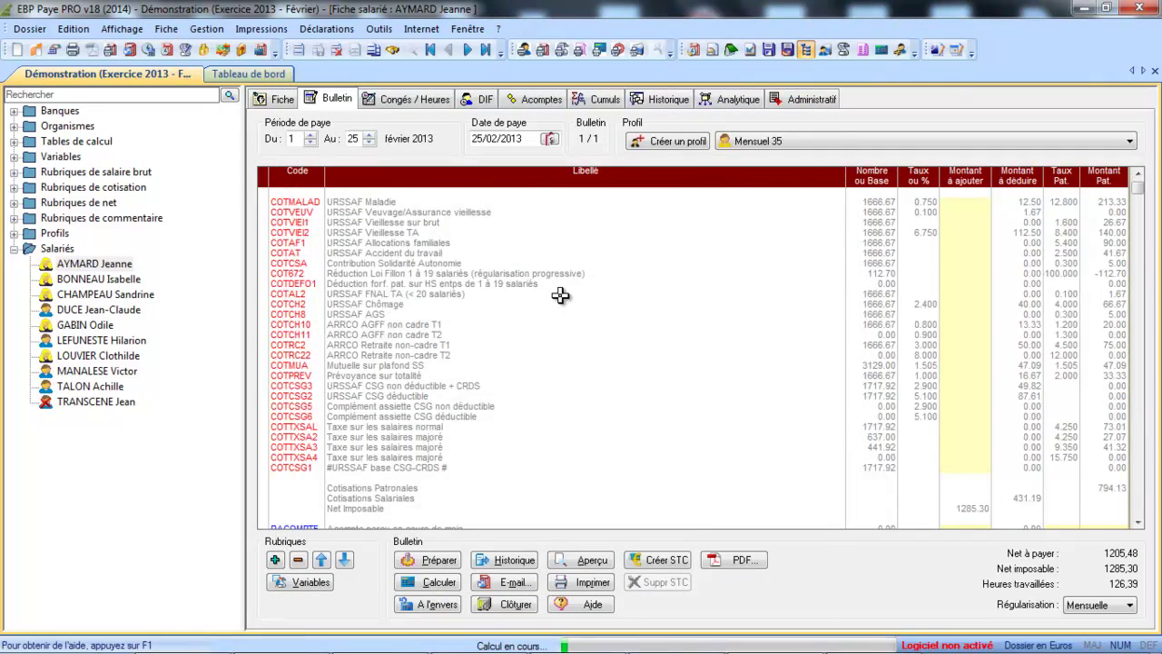
Step: Check the Prévoyance contribution COTPREV, choosing Non abattue for the employer share subject to CSG - CRDS, and validate it
{"action": "left_click", "coordinate": [310, 509]}
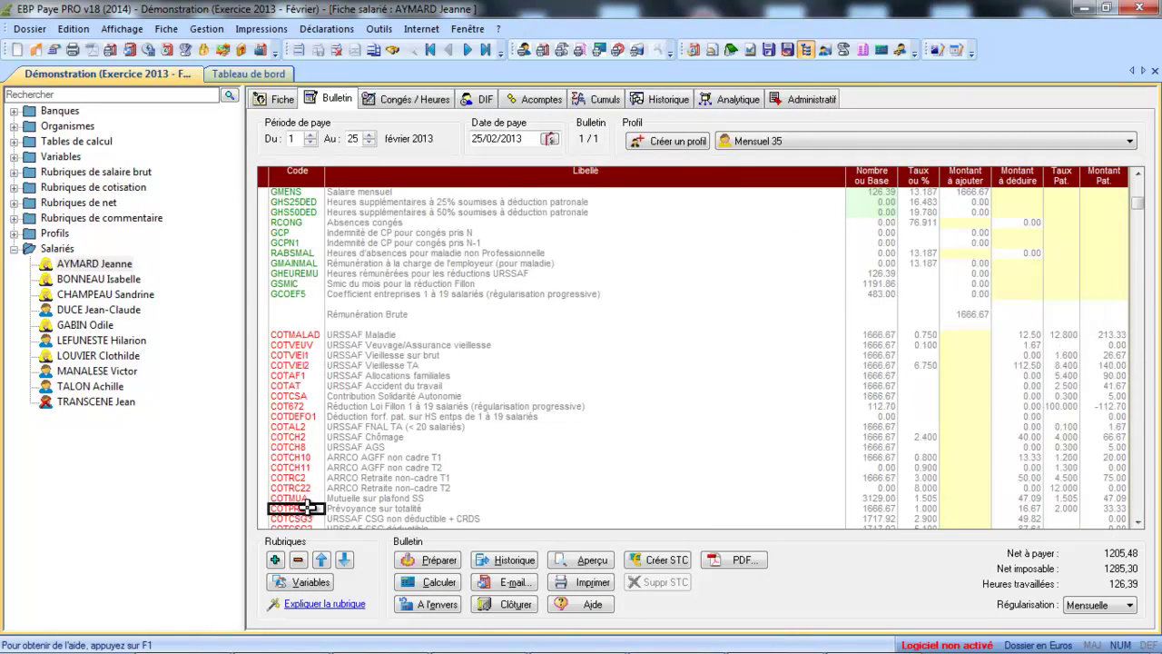
{"action": "double_click", "coordinate": [310, 508]}
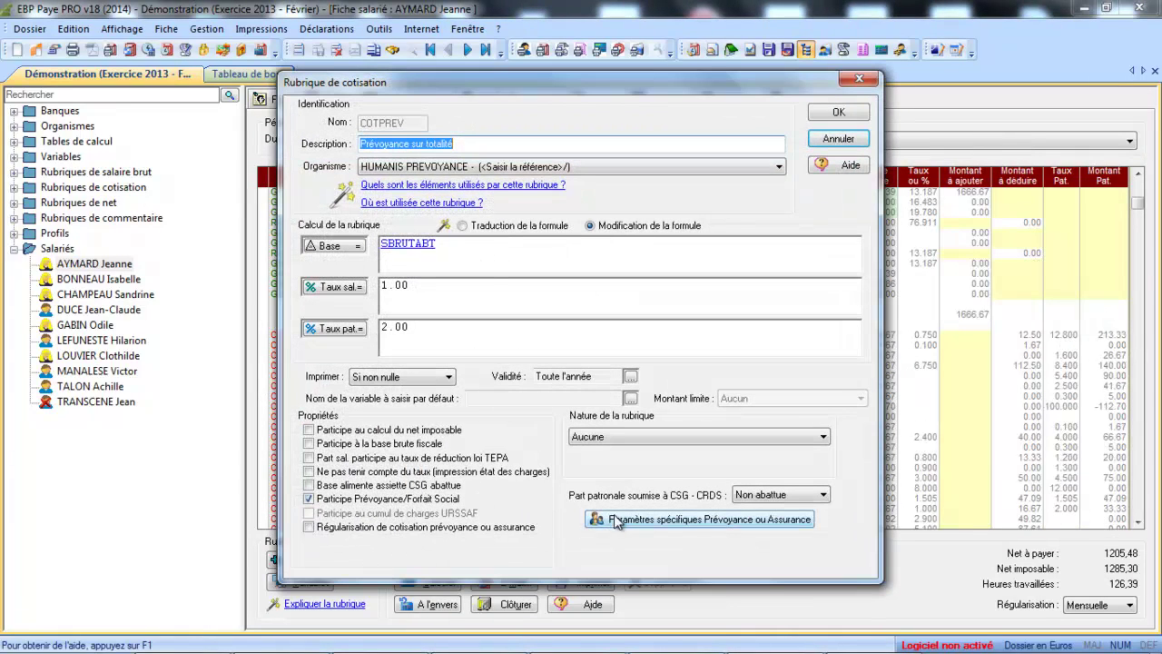
{"action": "left_click", "coordinate": [757, 496]}
{"action": "left_click", "coordinate": [765, 541]}
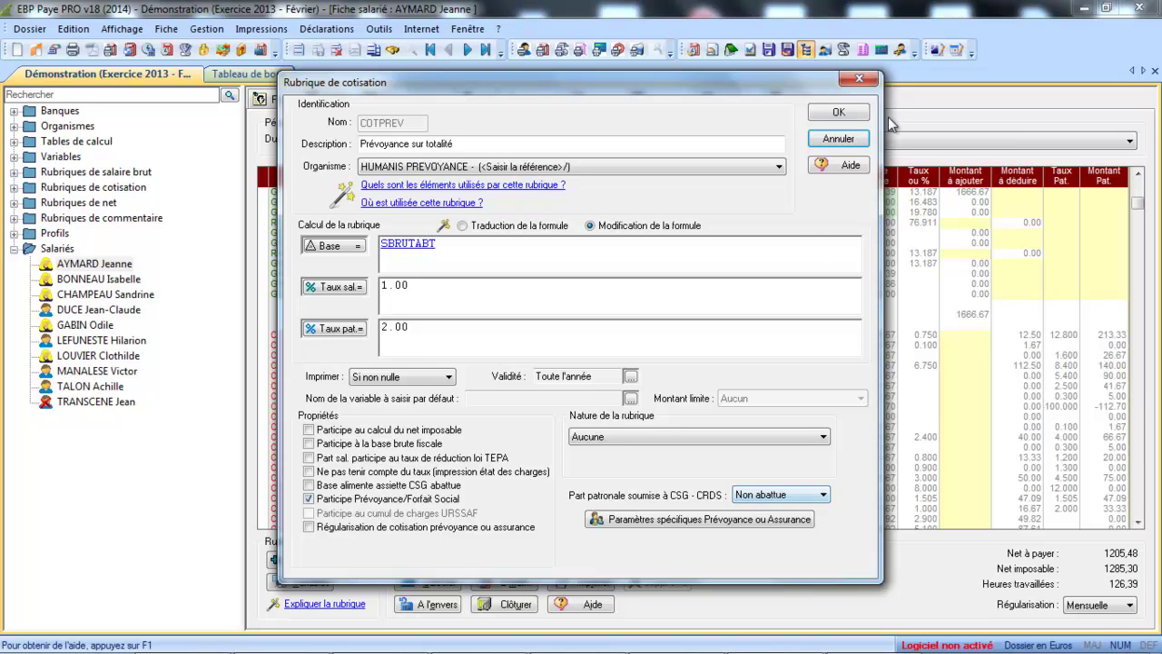
{"action": "left_click", "coordinate": [837, 113]}
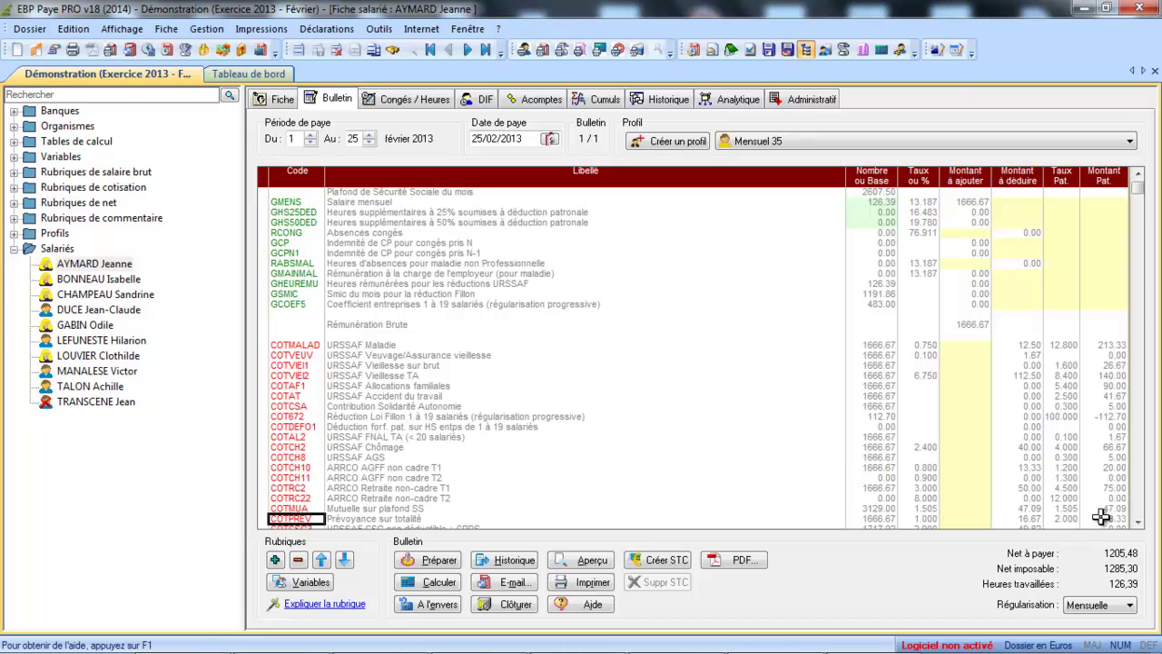
Step: Review the base formula of the non-deductible CSG + CRDS contribution COTCSG3 again and validate the contribution
{"action": "left_click", "coordinate": [1139, 523]}
{"action": "left_click", "coordinate": [1139, 523]}
{"action": "left_click", "coordinate": [1139, 523]}
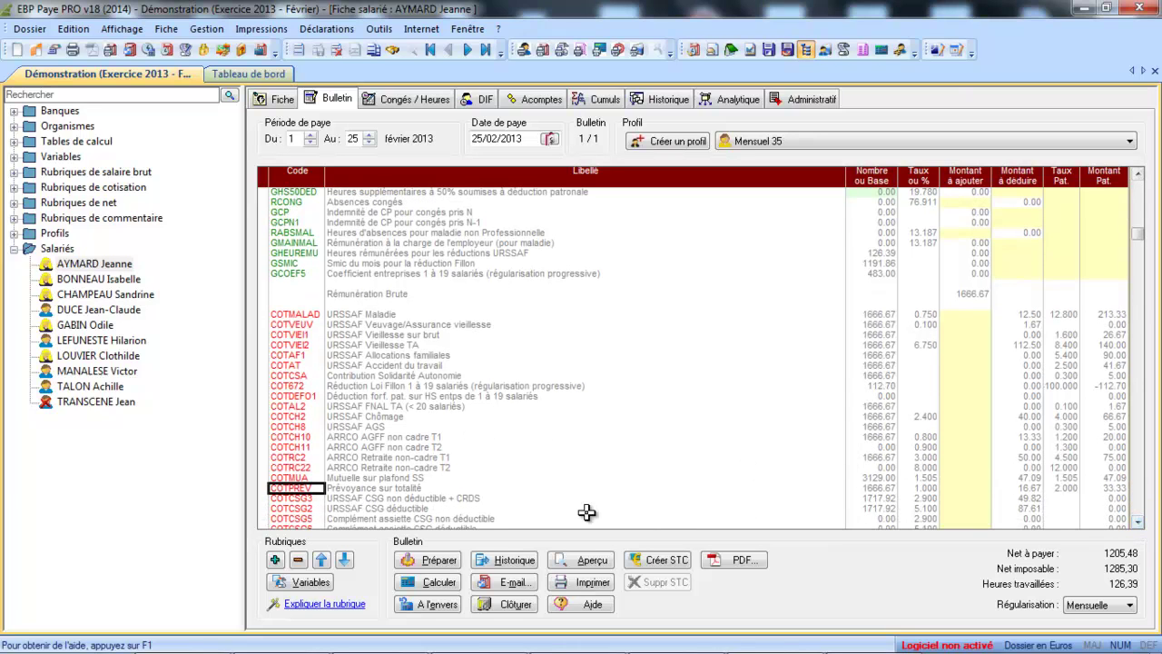
{"action": "left_click", "coordinate": [299, 500]}
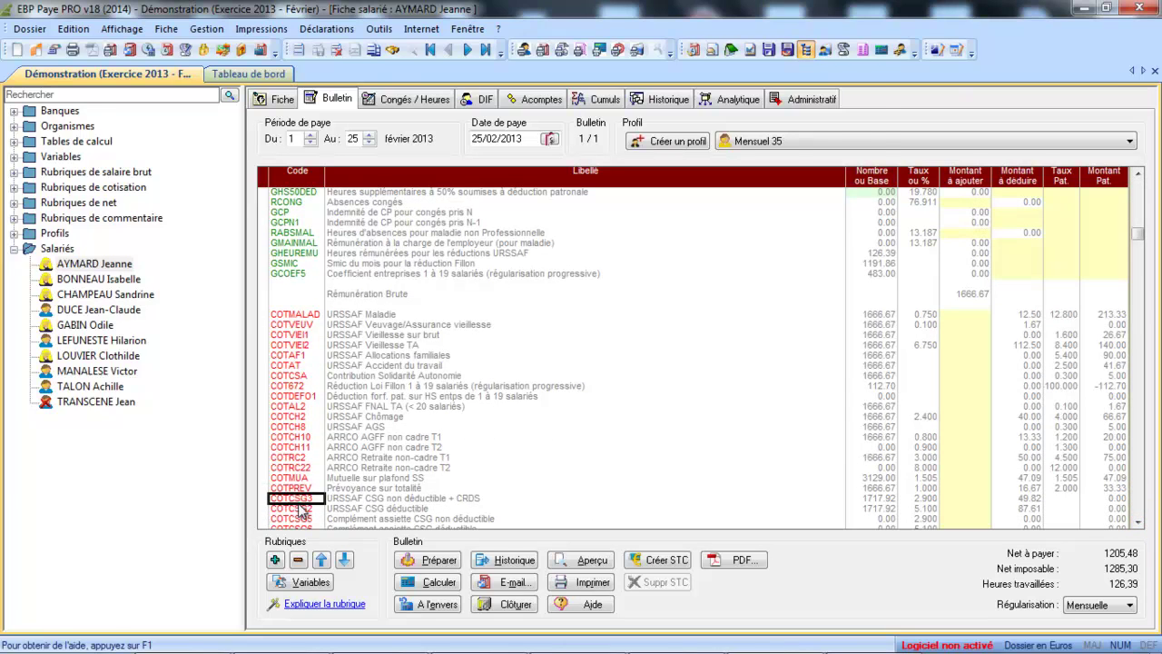
{"action": "double_click", "coordinate": [299, 499]}
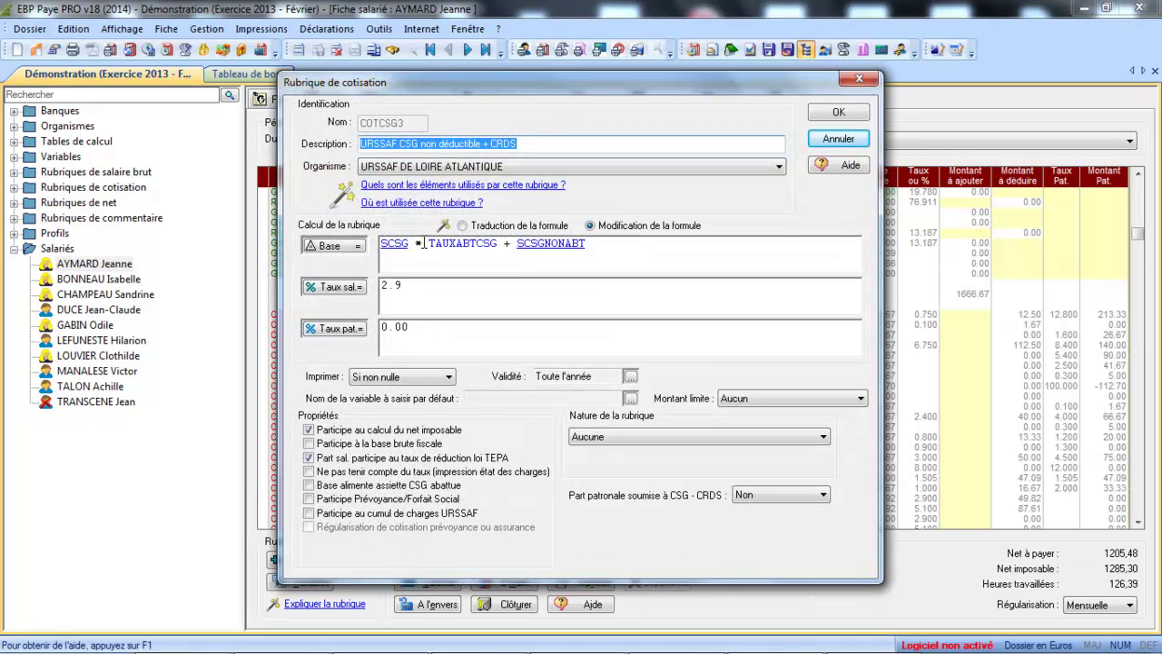
{"action": "left_click", "coordinate": [839, 116]}
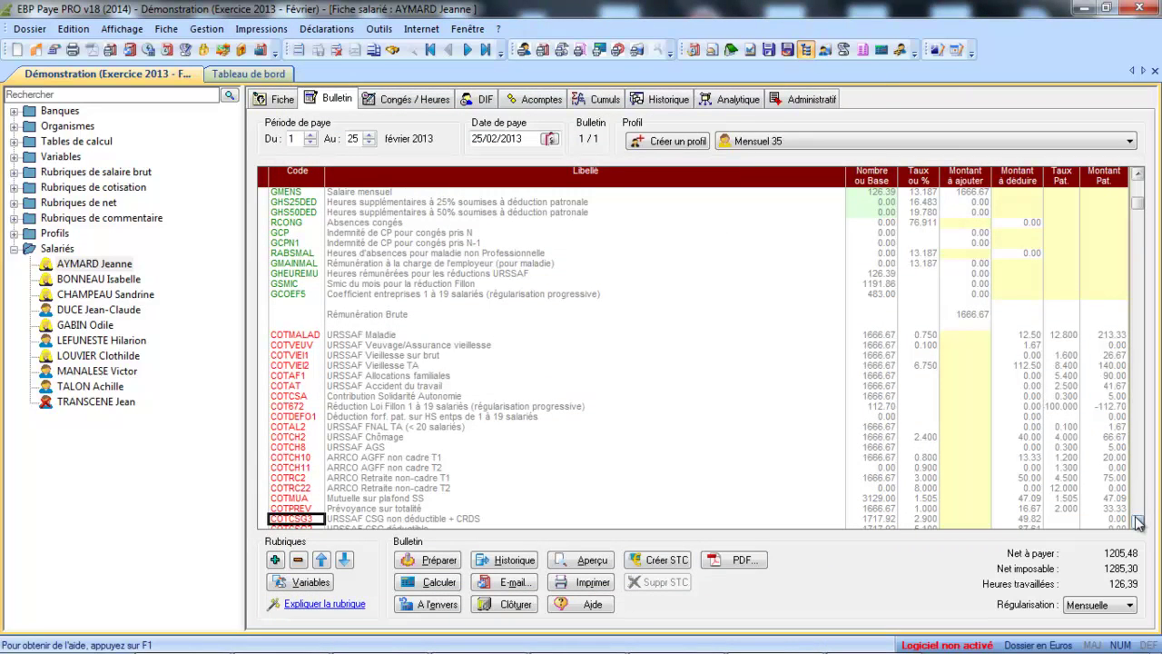
Step: Reopen COTPREV, review the options for the employer share subject to CSG - CRDS, choose Non abattue and validate
{"action": "scroll", "coordinate": [1139, 524], "scroll_direction": "down", "scroll_amount": 3}
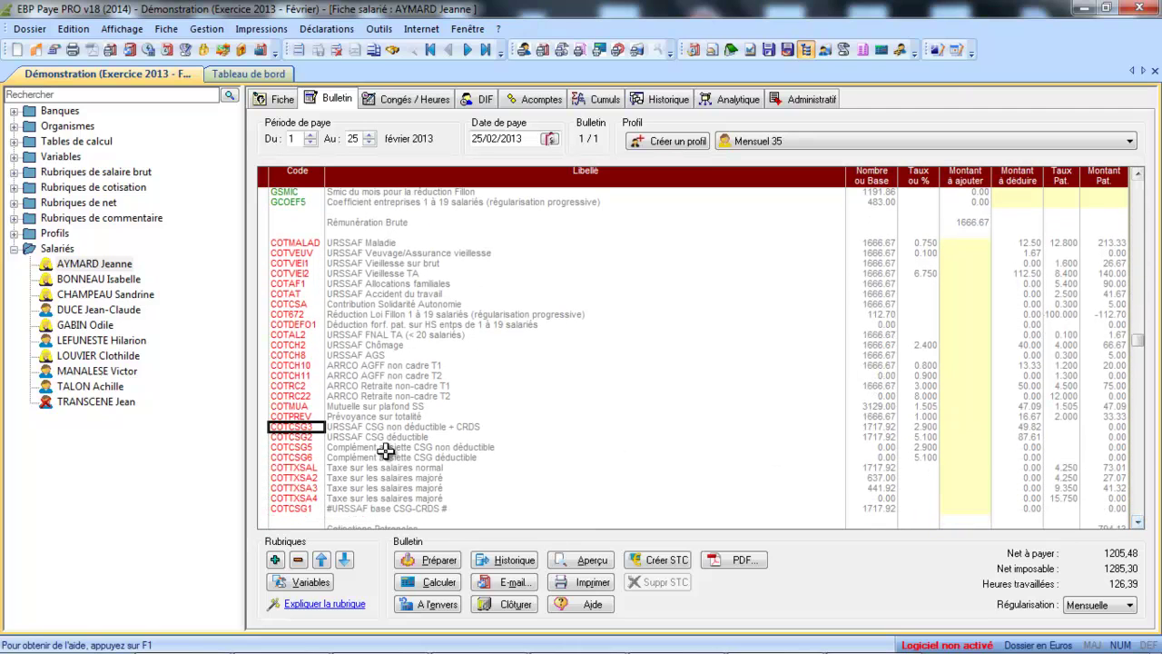
{"action": "left_click_drag", "start_coordinate": [386, 451], "coordinate": [282, 422]}
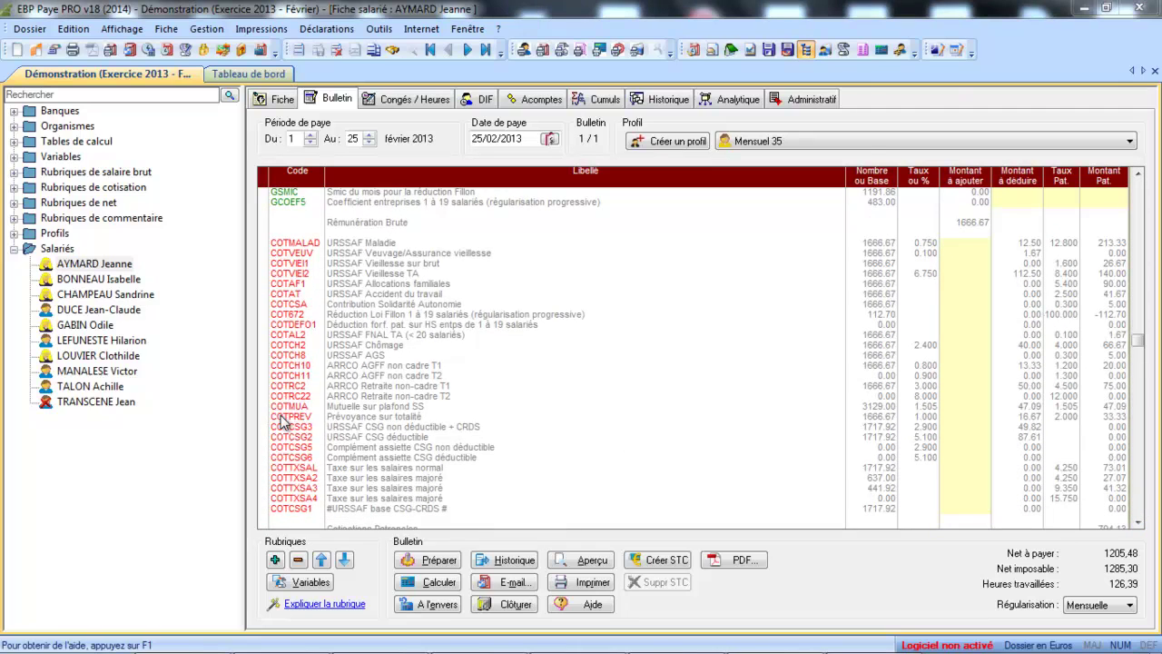
{"action": "double_click", "coordinate": [283, 417]}
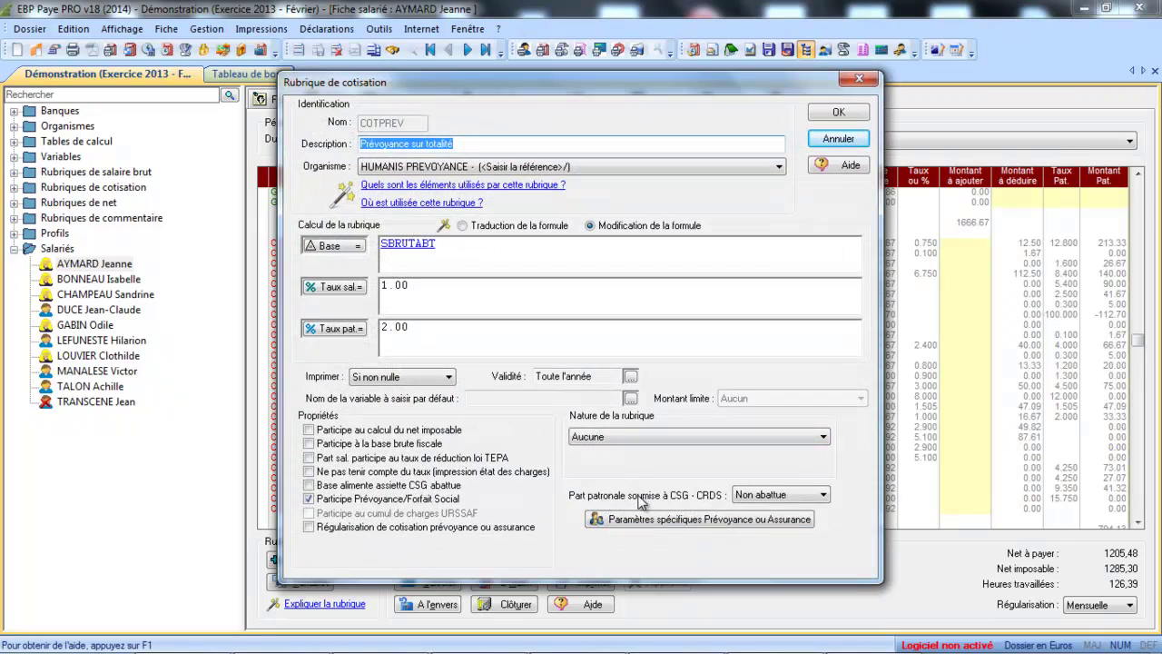
{"action": "left_click", "coordinate": [783, 501]}
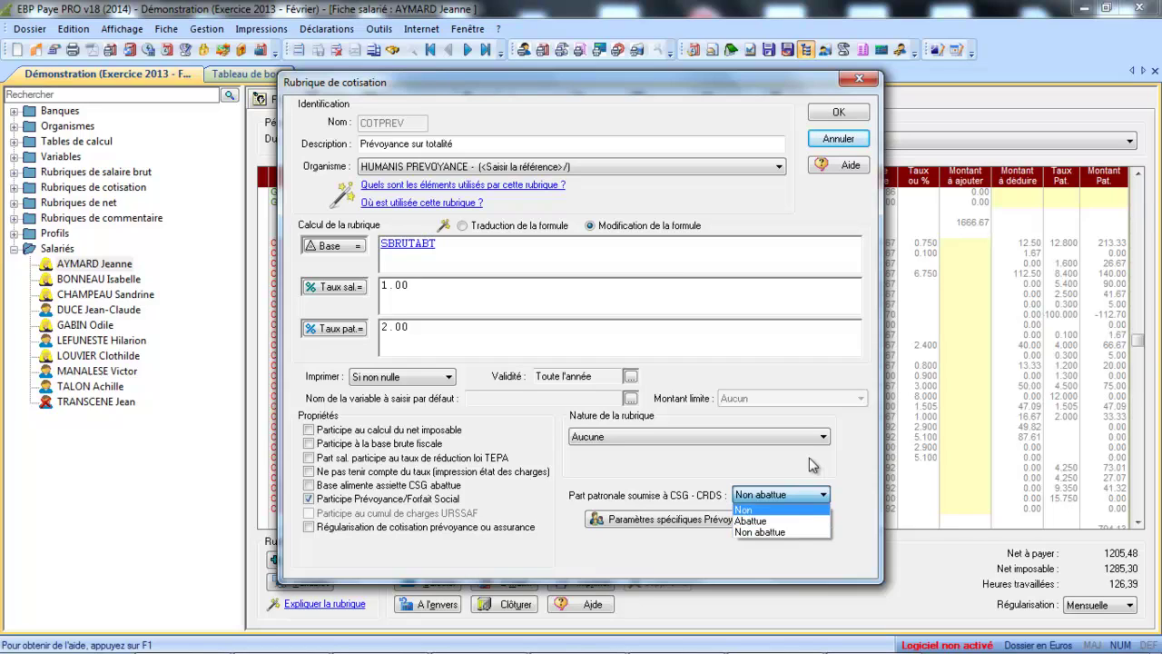
{"action": "left_click", "coordinate": [761, 533]}
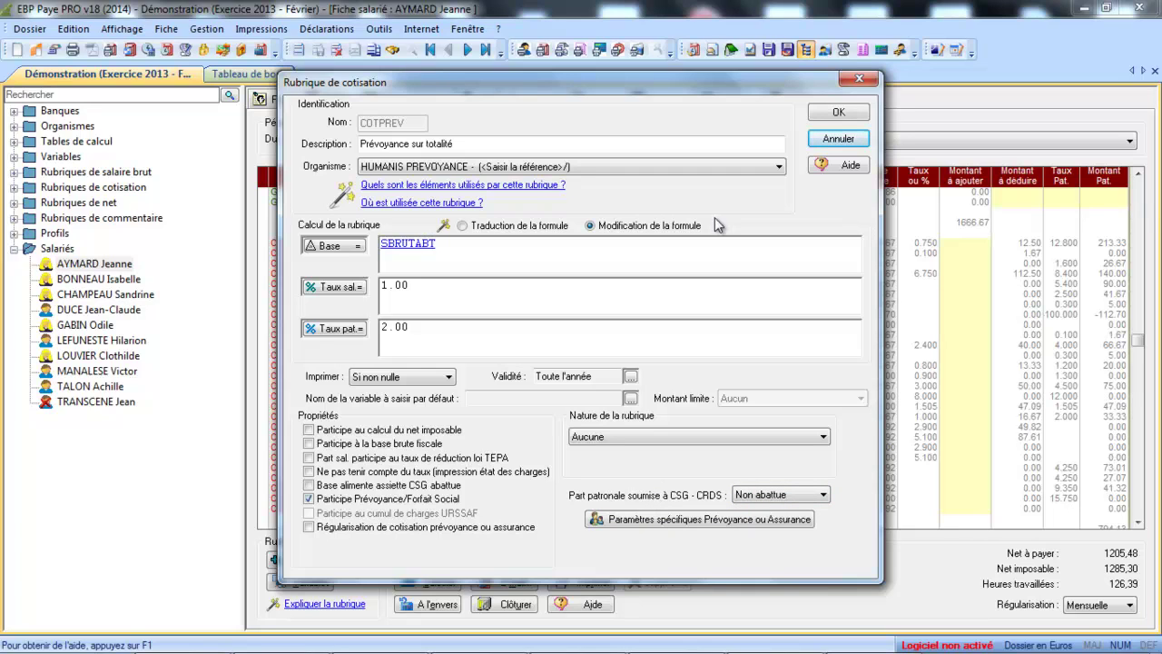
{"action": "left_click", "coordinate": [830, 116]}
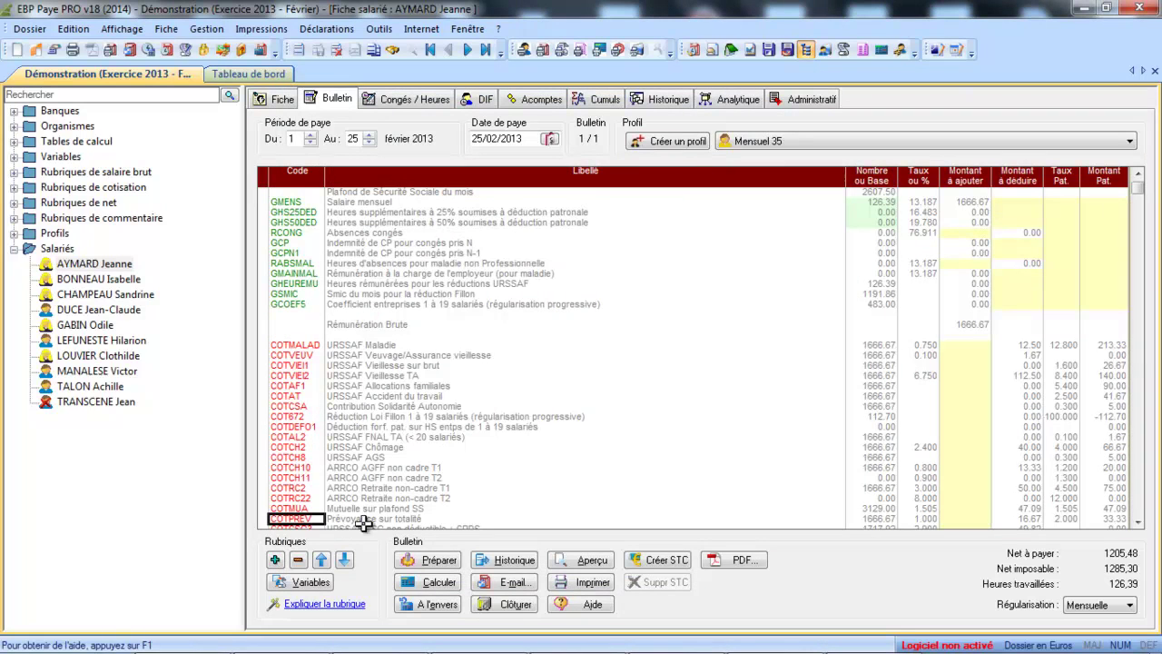
Step: Check the Mutuelle contribution COTMUA, choosing Non abattue for the employer share subject to CSG - CRDS, and validate it
{"action": "double_click", "coordinate": [312, 509]}
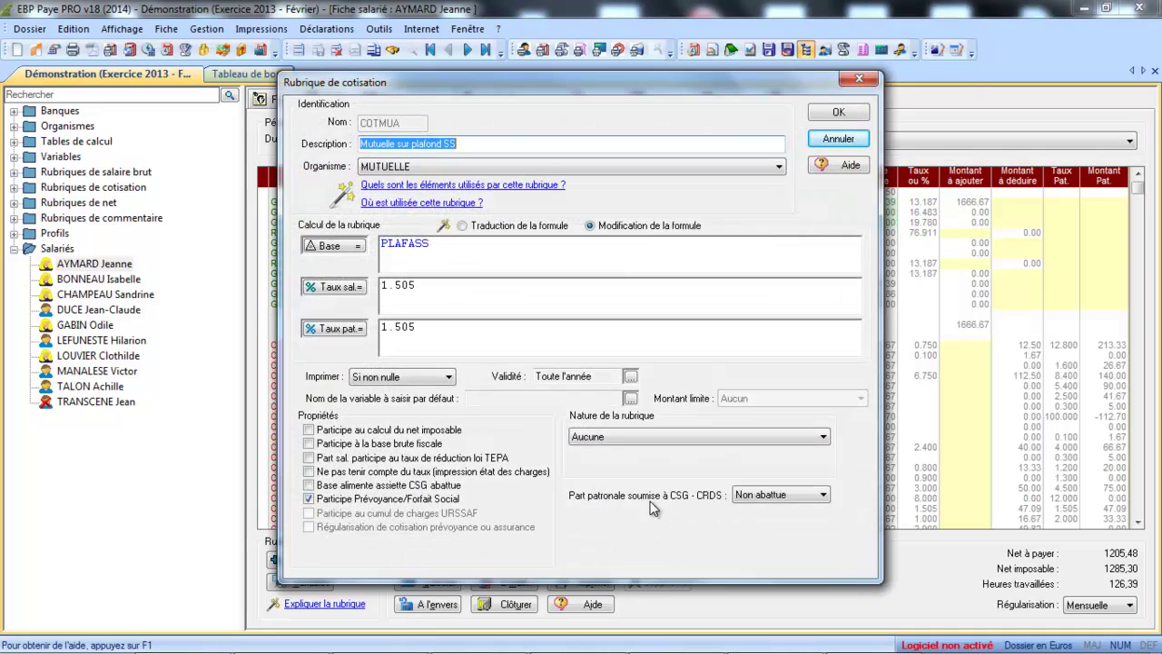
{"action": "left_click", "coordinate": [761, 501]}
{"action": "left_click", "coordinate": [754, 533]}
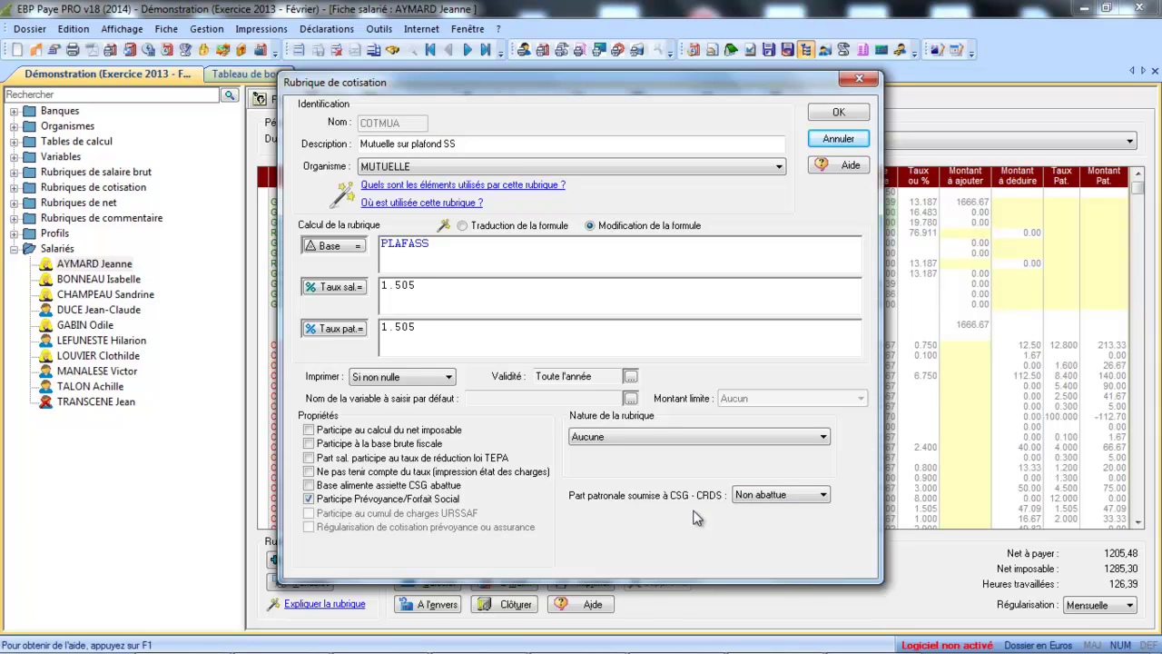
{"action": "left_click", "coordinate": [838, 116]}
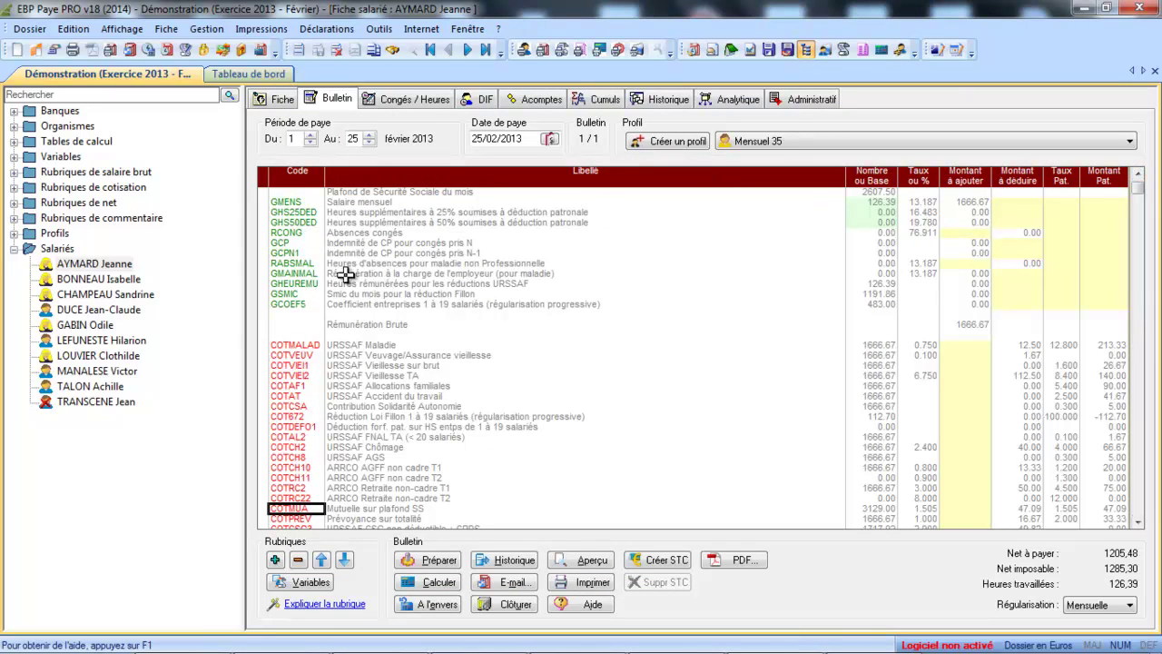
Step: Check the gross salary item GMENS (Salaire mensuel), choosing Abattue for Soumise à CSG - CRDS, and validate it
{"action": "double_click", "coordinate": [300, 203]}
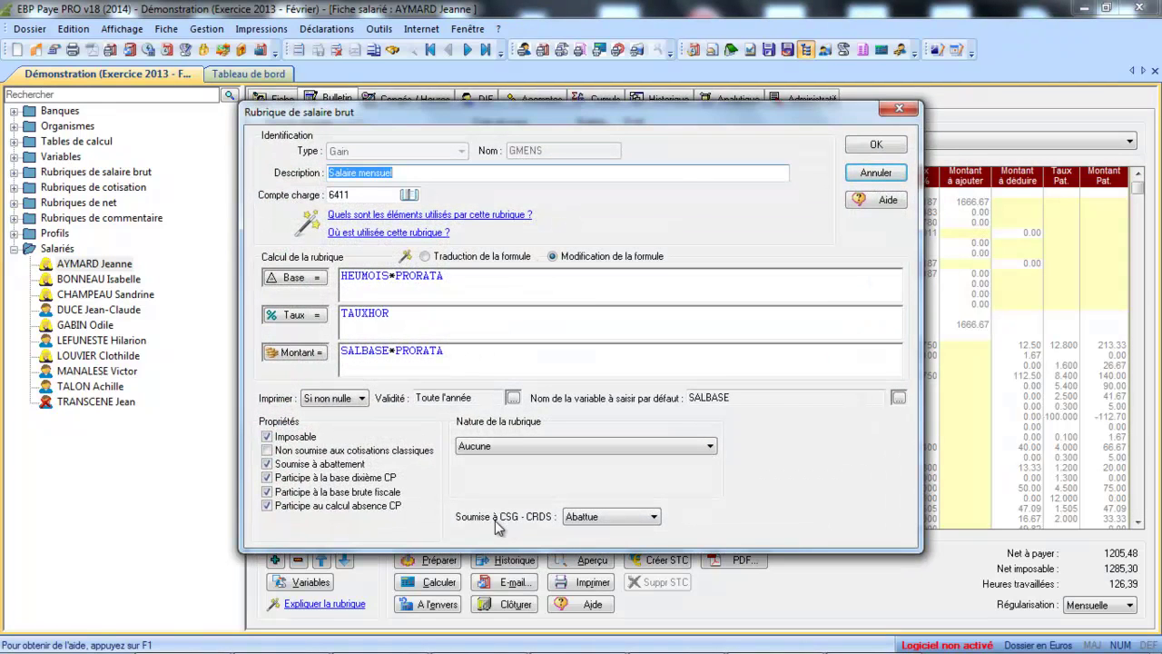
{"action": "left_click", "coordinate": [584, 519]}
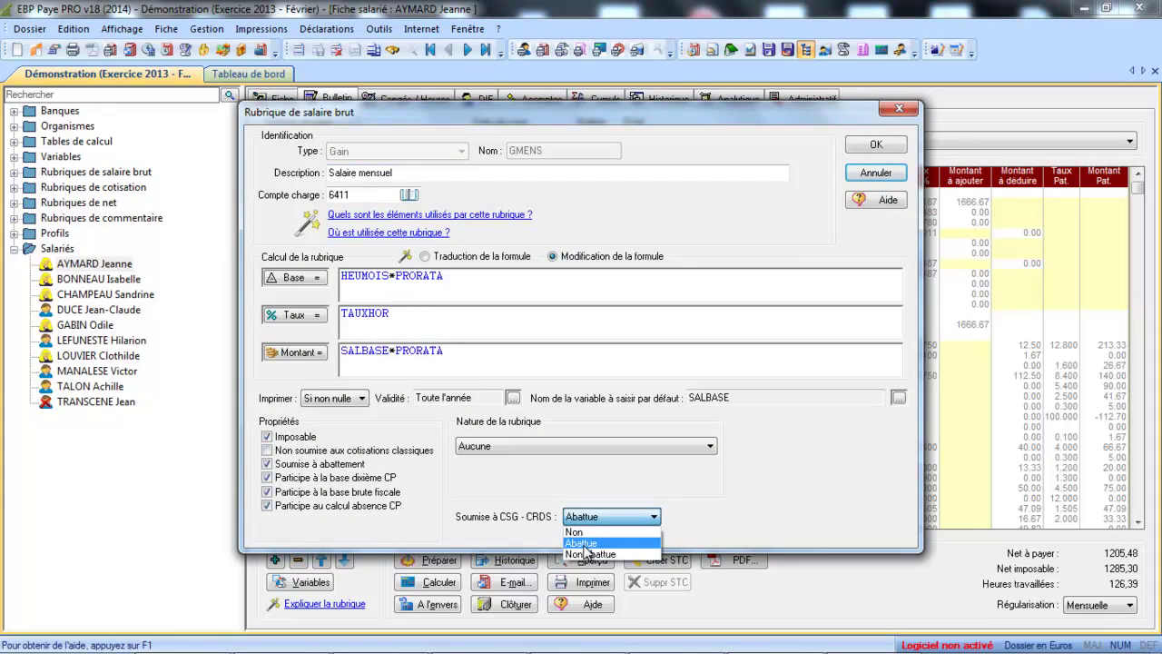
{"action": "left_click", "coordinate": [584, 544]}
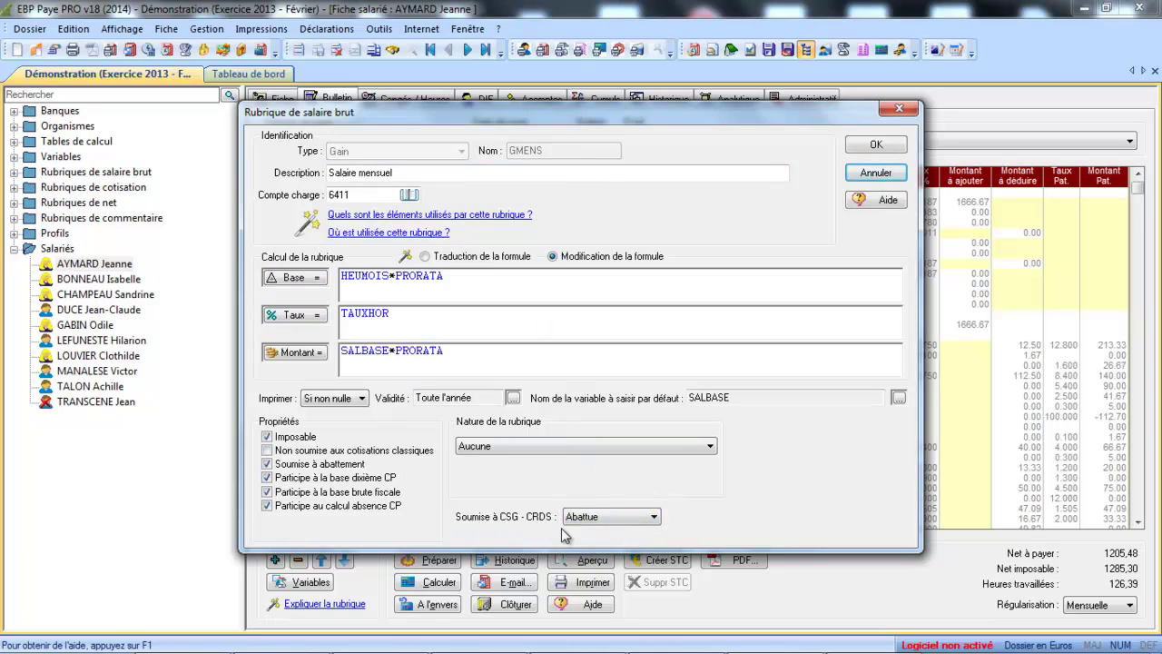
{"action": "left_click", "coordinate": [607, 516]}
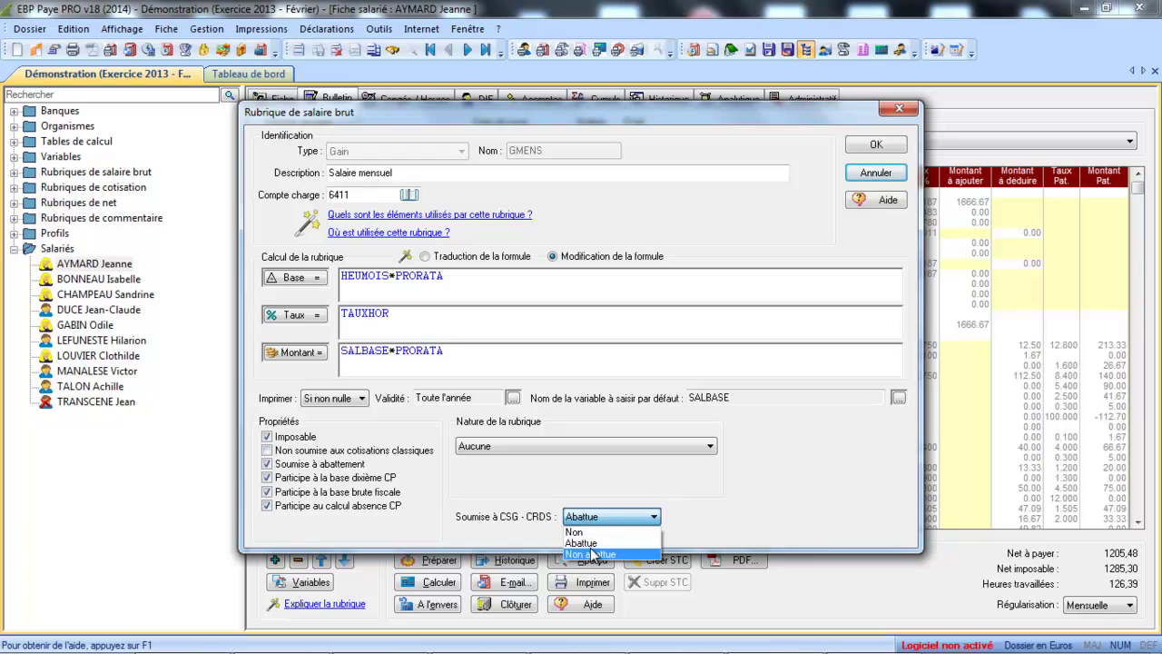
{"action": "left_click", "coordinate": [591, 543]}
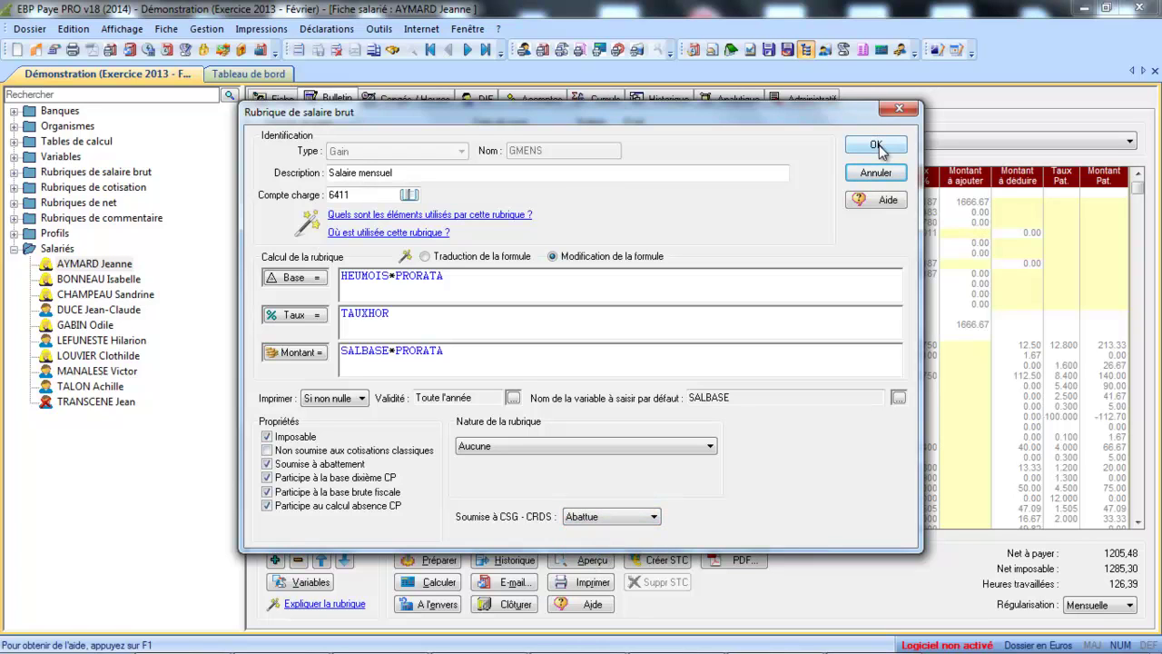
{"action": "left_click", "coordinate": [879, 145]}
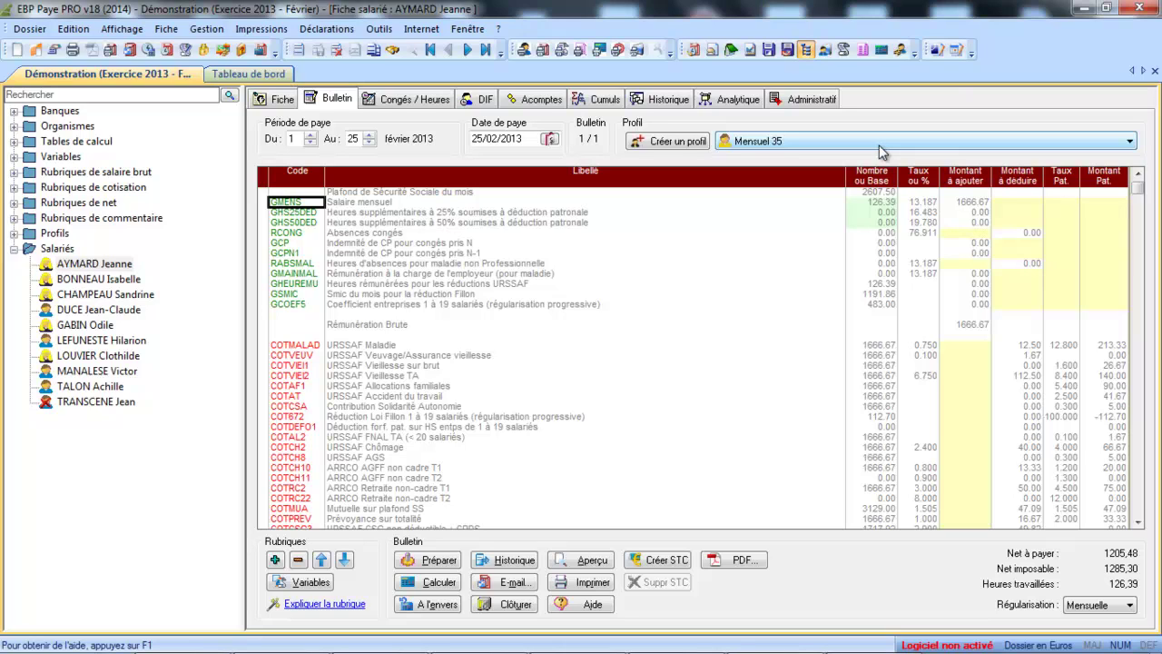
Step: Examine the employer rate and the CSG - CRDS options of the Prévoyance contribution COTPREV, and validate it
{"action": "left_click", "coordinate": [1138, 524]}
{"action": "left_click_drag", "start_coordinate": [1139, 524], "coordinate": [1139, 524]}
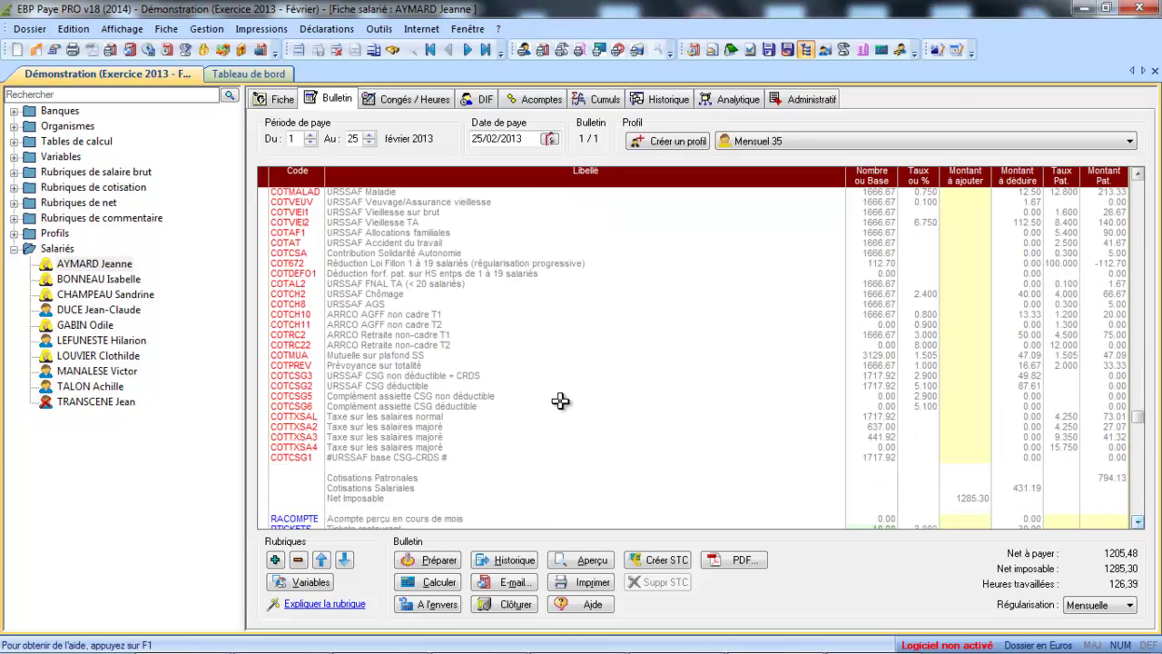
{"action": "left_click", "coordinate": [313, 365]}
{"action": "double_click", "coordinate": [313, 365]}
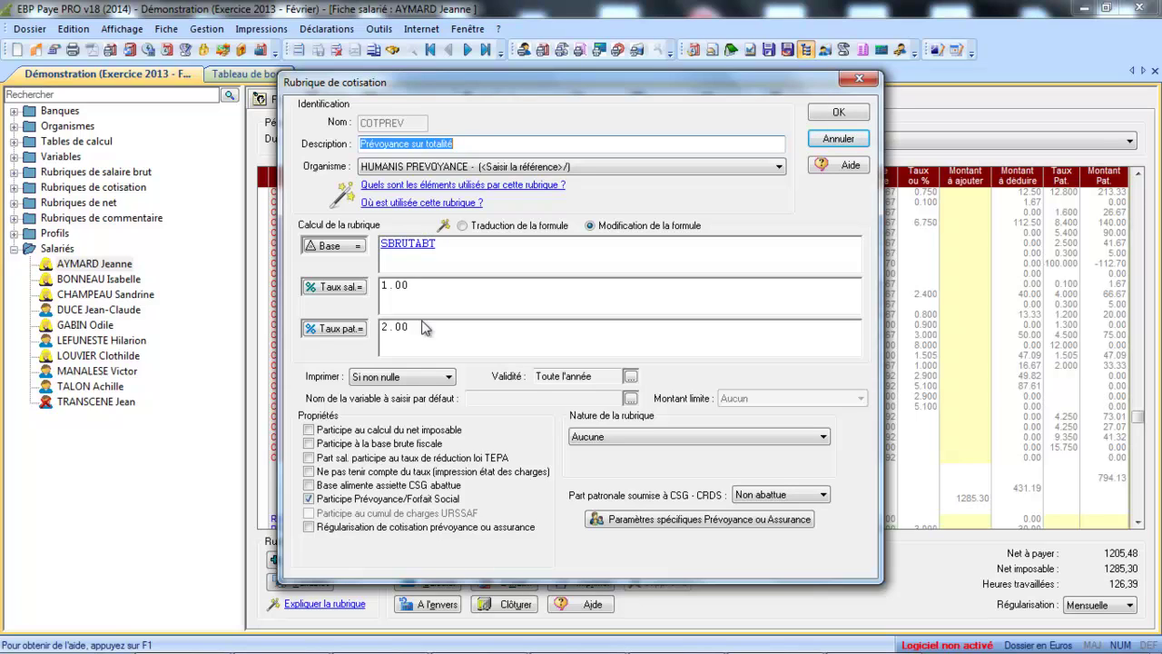
{"action": "key", "text": "Left"}
{"action": "key", "text": "Left"}
{"action": "left_click", "coordinate": [743, 498]}
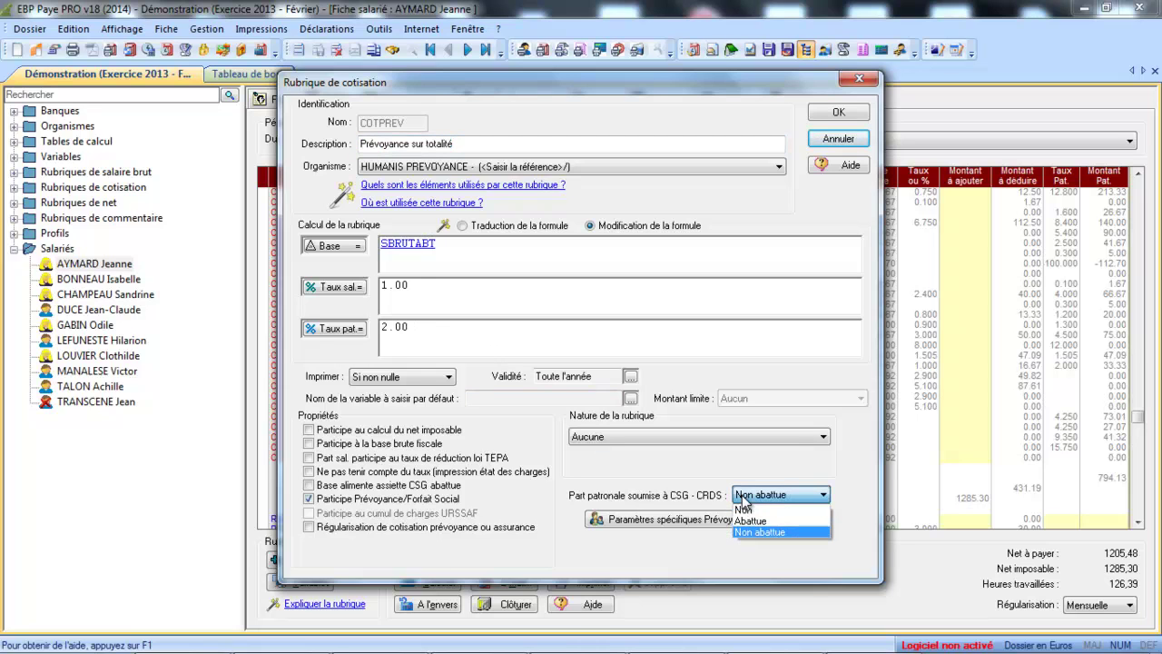
{"action": "left_click", "coordinate": [852, 113]}
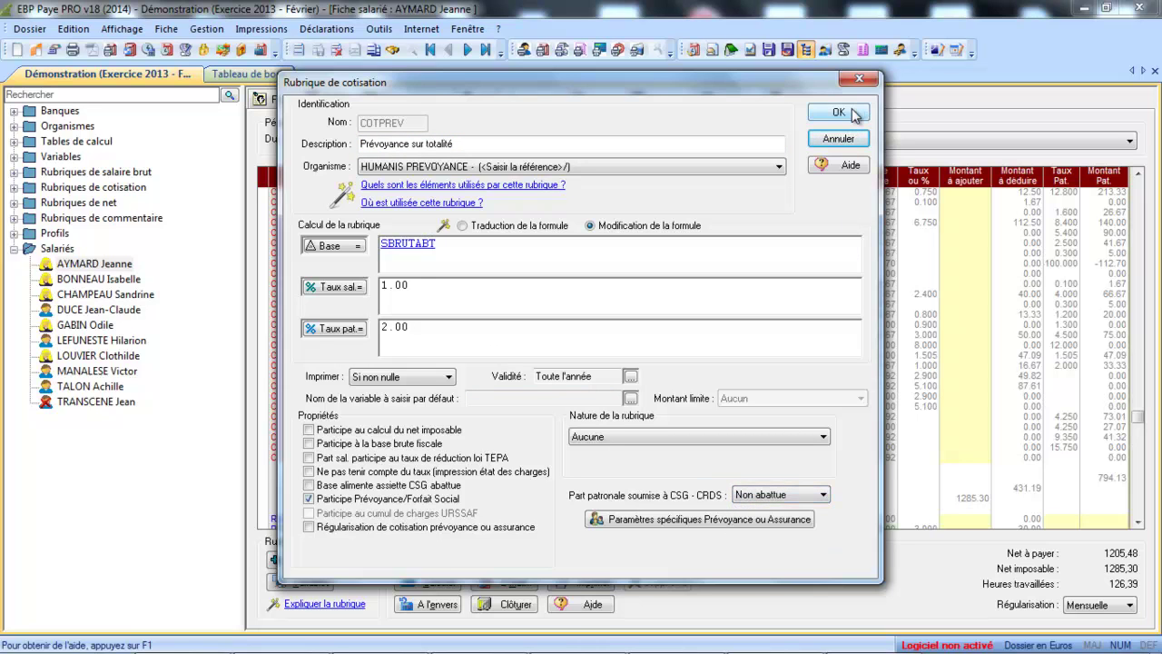
{"action": "left_click", "coordinate": [852, 113]}
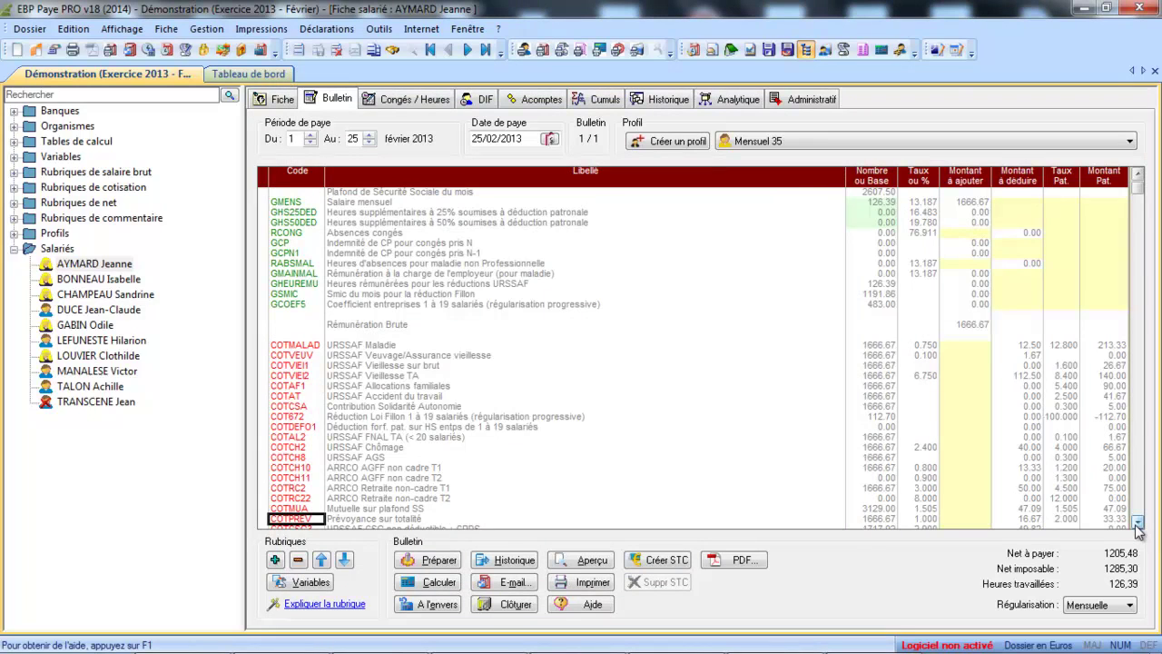
Step: Set the employer share subject to CSG - CRDS of contribution COTPREV to Non, validate it and recalculate the payslip
{"action": "scroll", "coordinate": [1135, 522], "scroll_direction": "down", "scroll_amount": 3}
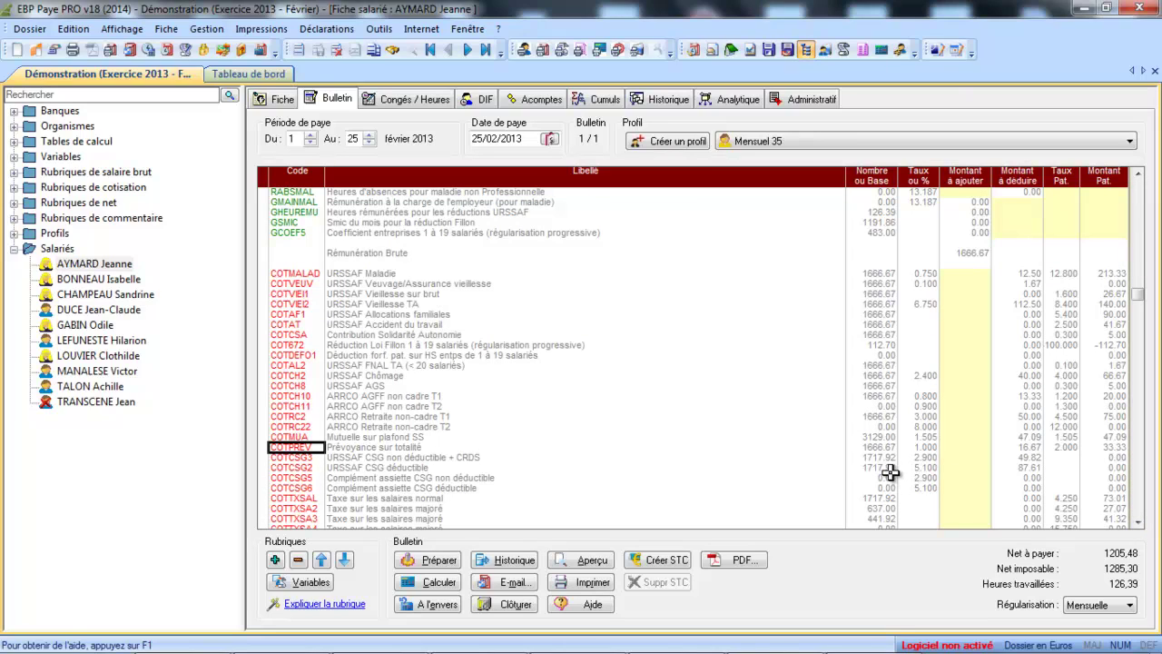
{"action": "double_click", "coordinate": [296, 447]}
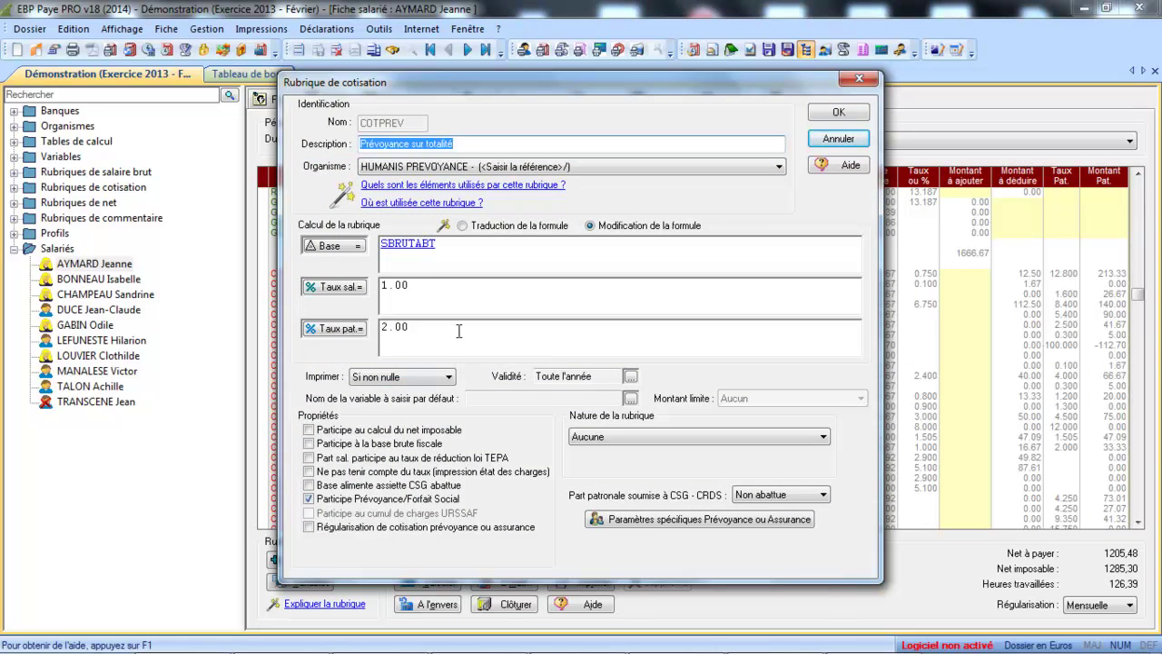
{"action": "left_click", "coordinate": [761, 499]}
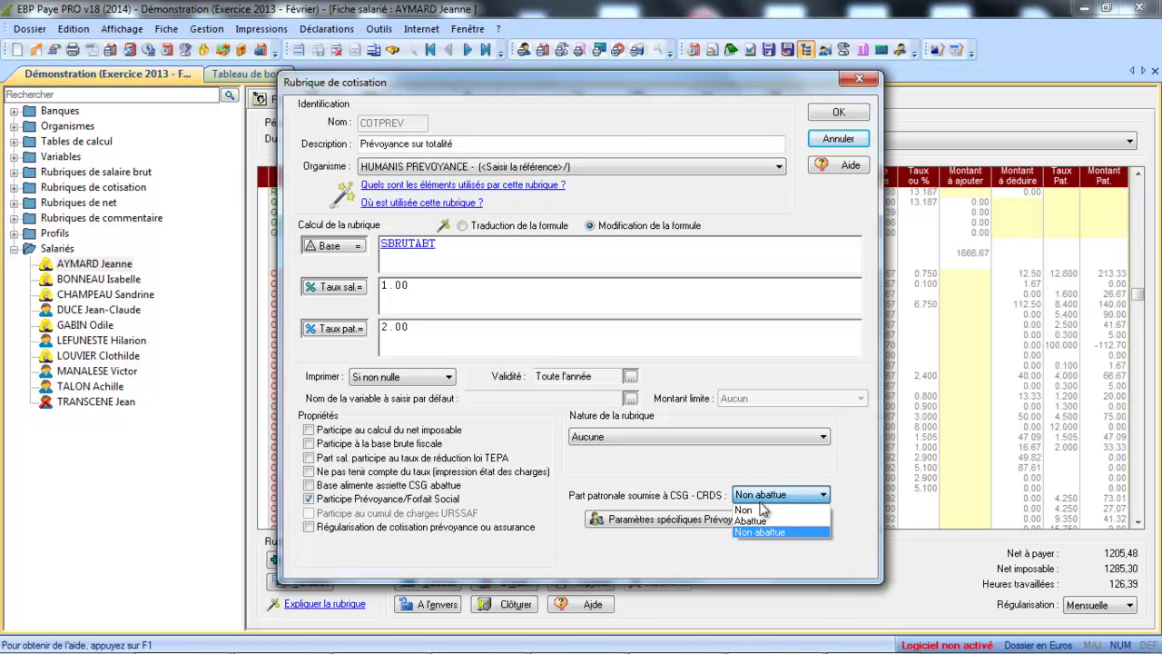
{"action": "left_click", "coordinate": [758, 509]}
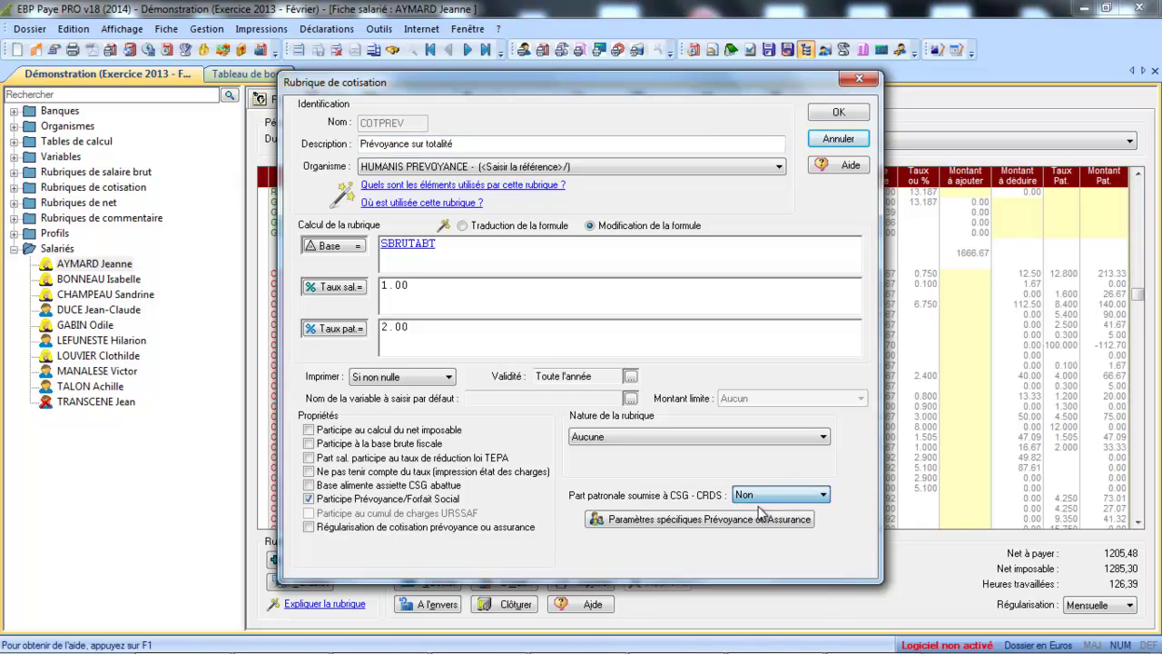
{"action": "left_click", "coordinate": [839, 112]}
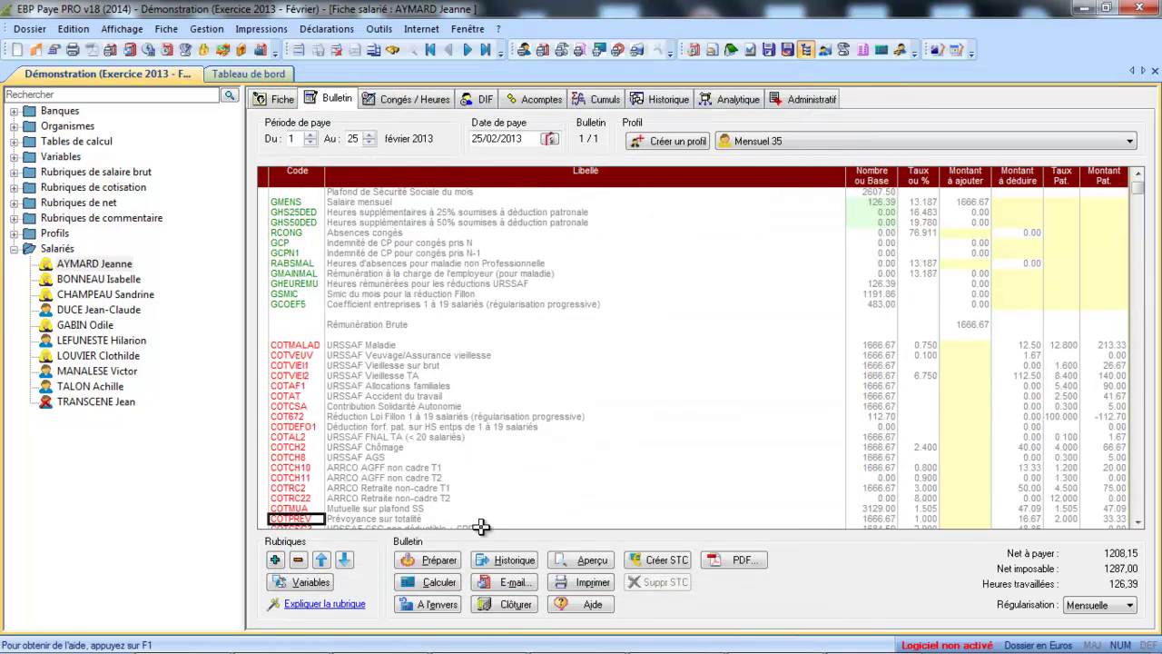
{"action": "left_click", "coordinate": [405, 588]}
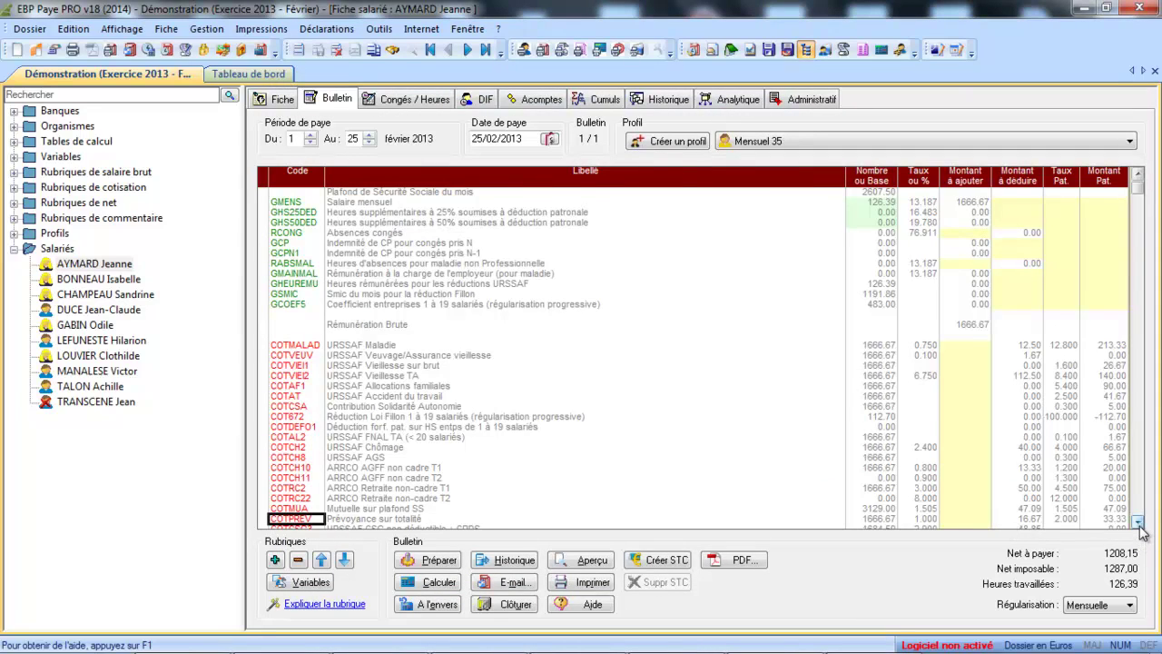
Step: Check the bases of the CSG contribution lines on the payslip, in particular URSSAF CSG déductible (COTCSG2)
{"action": "scroll", "coordinate": [1141, 533], "scroll_direction": "down", "scroll_amount": 3}
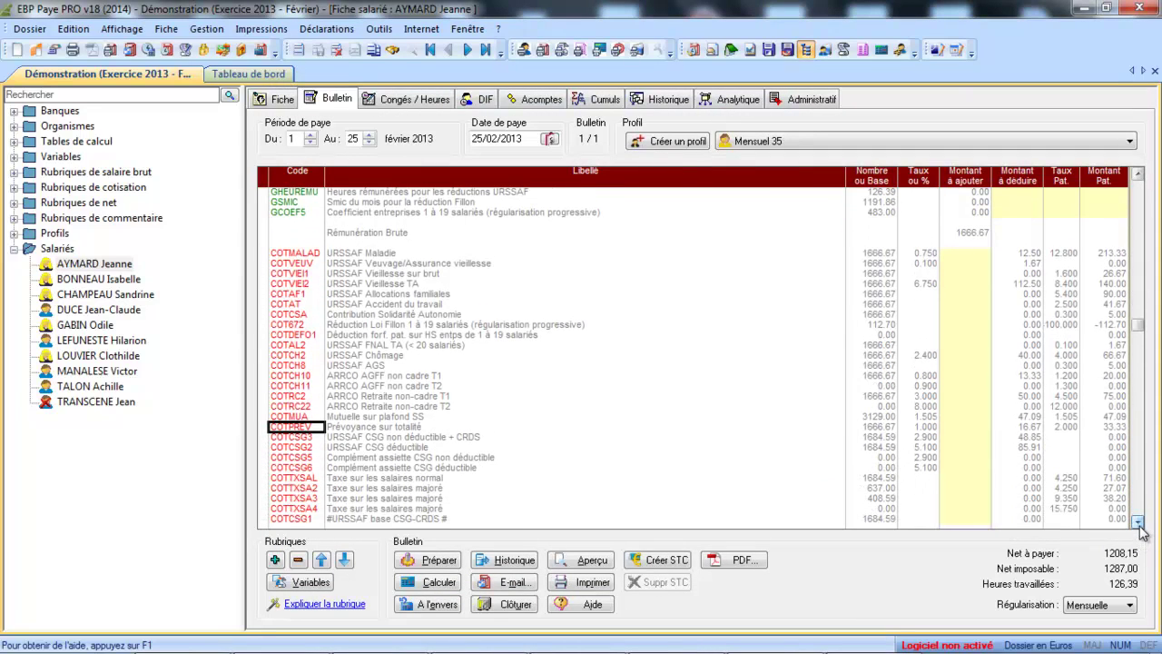
{"action": "scroll", "coordinate": [1141, 532], "scroll_direction": "down", "scroll_amount": 2}
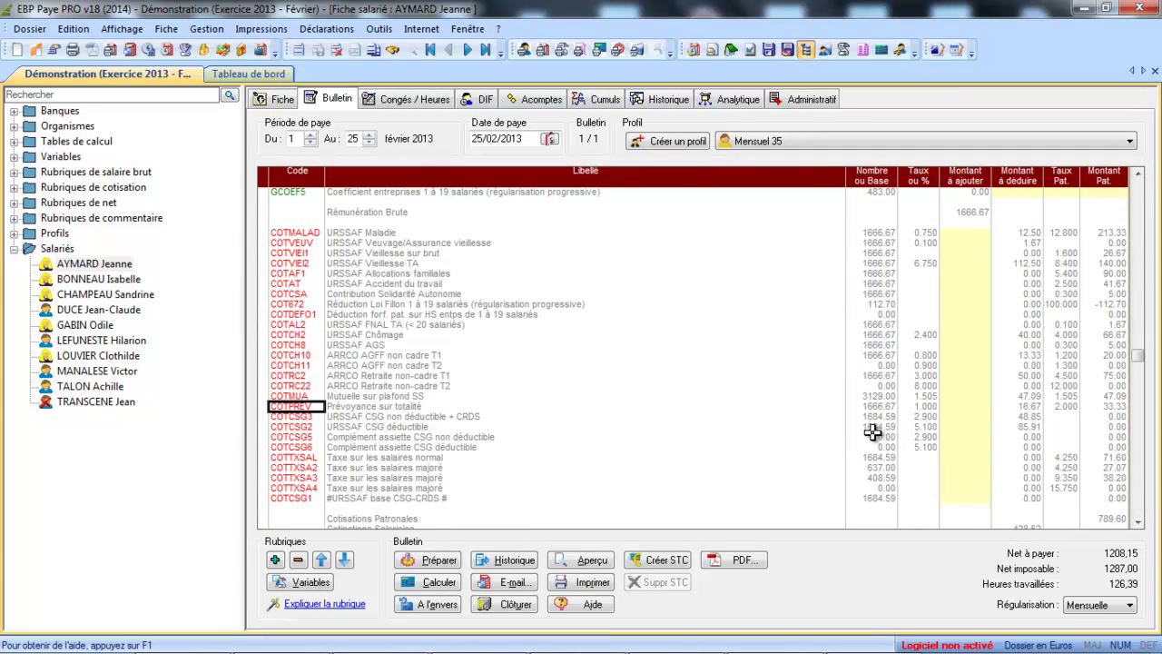
{"action": "left_click", "coordinate": [872, 434]}
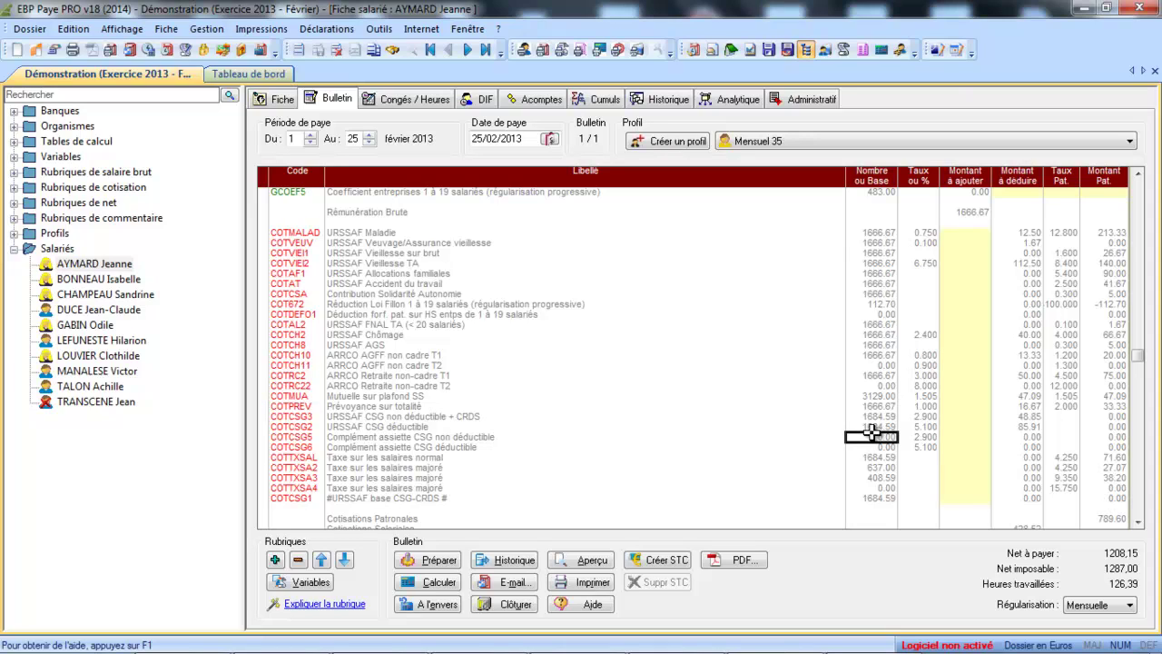
{"action": "left_click", "coordinate": [855, 428]}
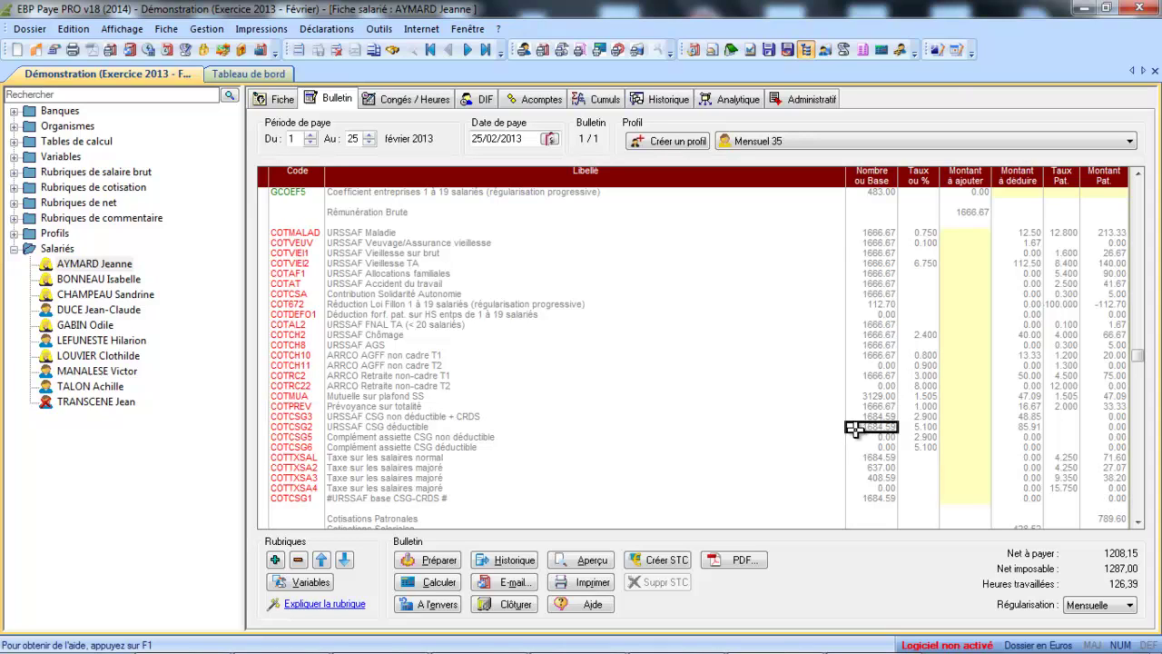
Step: Duplicate the contribution item COTPREV (Prévoyance sur totalité) of the HUMANIS PREVOYANCE organisation
{"action": "left_click", "coordinate": [14, 188]}
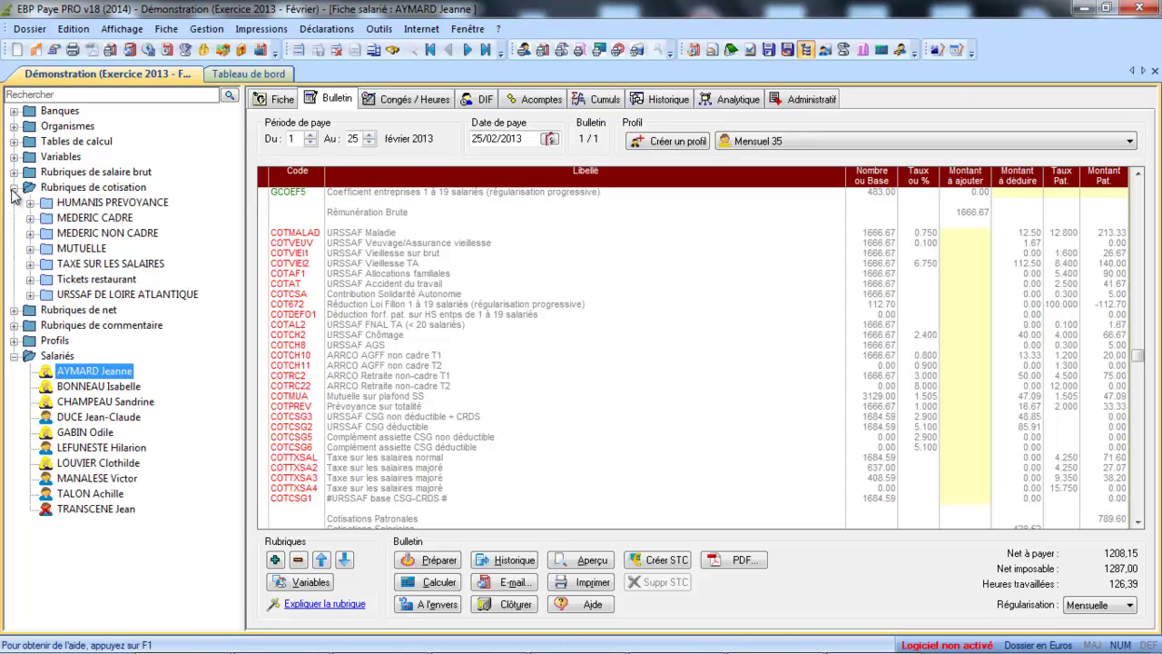
{"action": "left_click", "coordinate": [31, 203]}
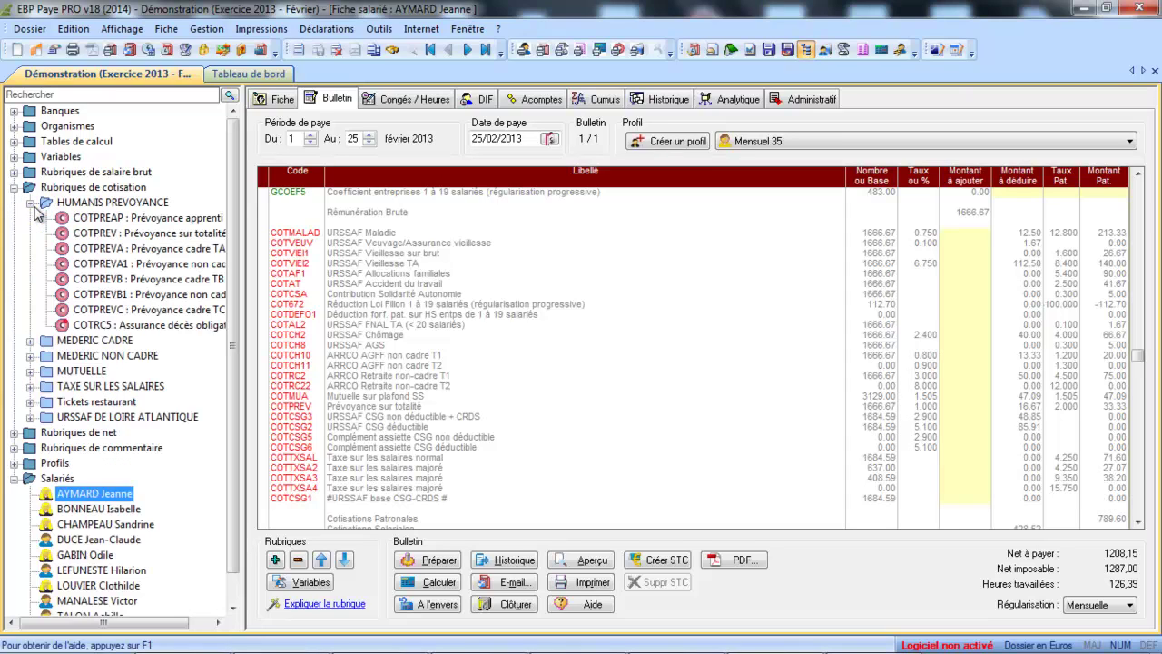
{"action": "left_click_drag", "start_coordinate": [242, 249], "coordinate": [472, 314]}
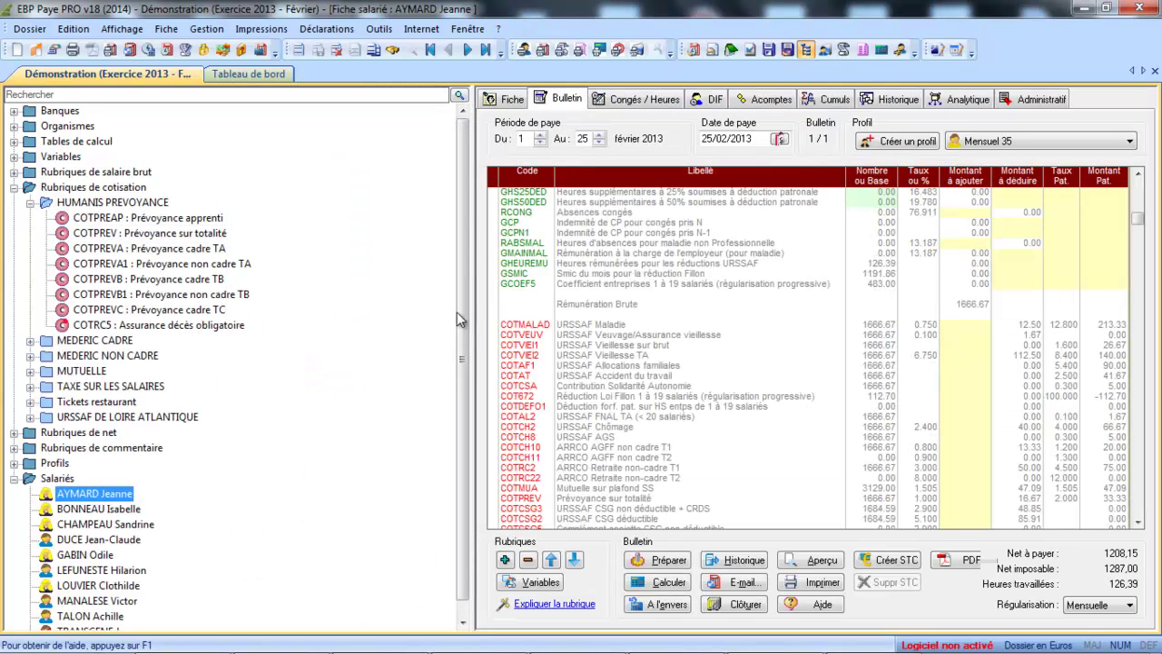
{"action": "left_click", "coordinate": [183, 264]}
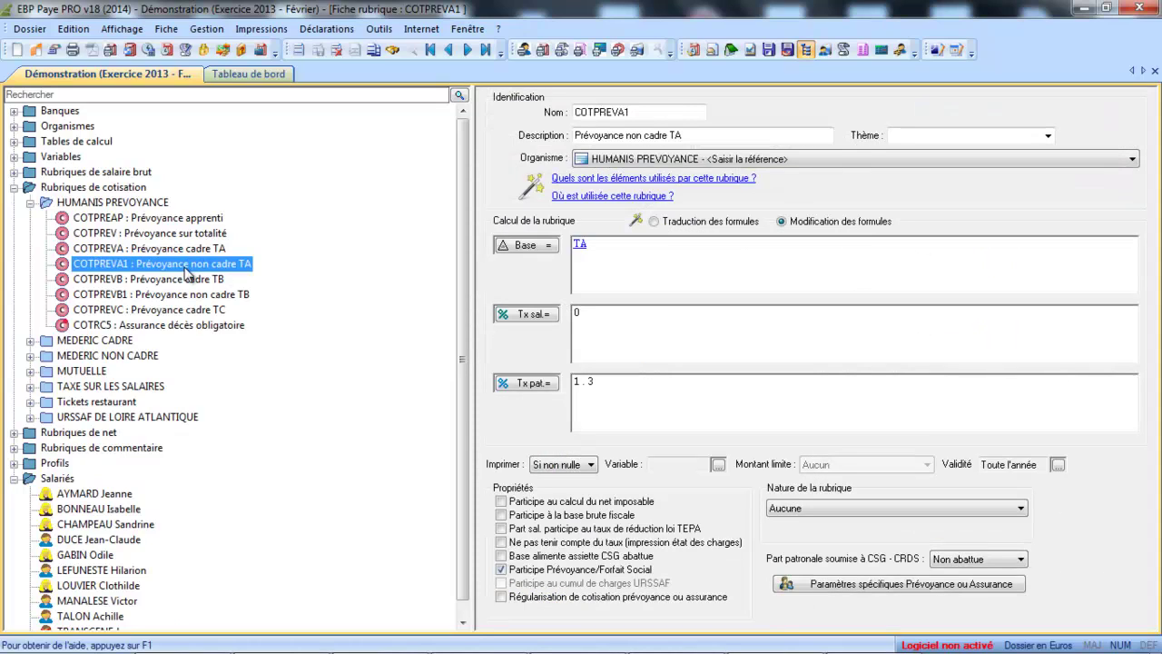
{"action": "left_click", "coordinate": [192, 251]}
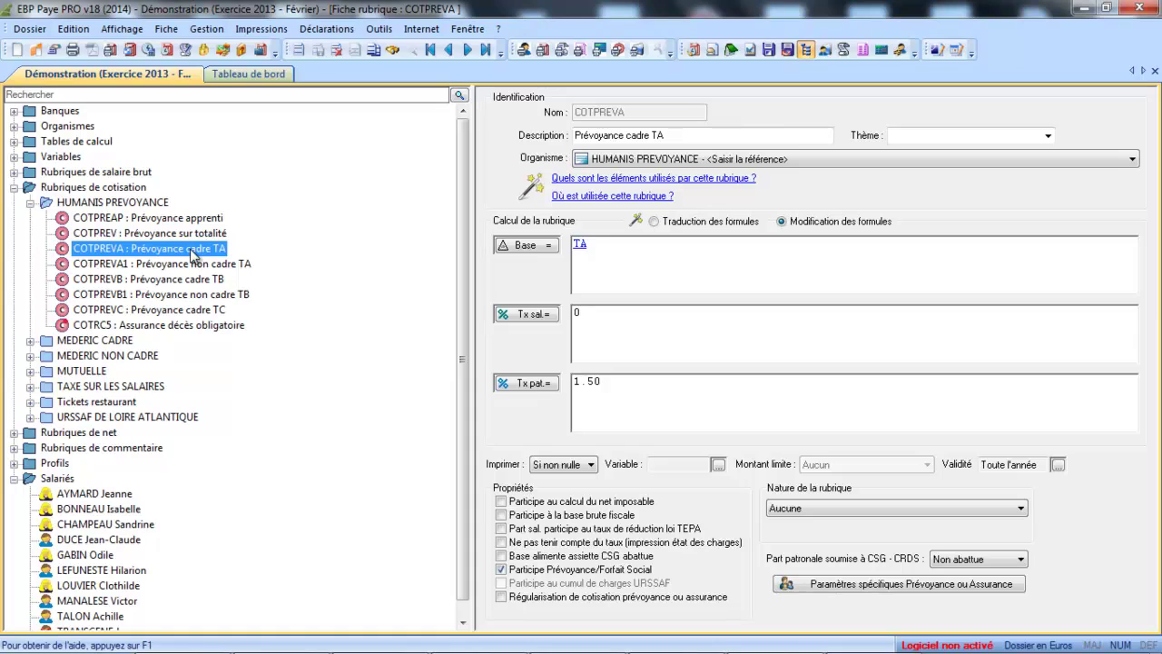
{"action": "left_click", "coordinate": [180, 236]}
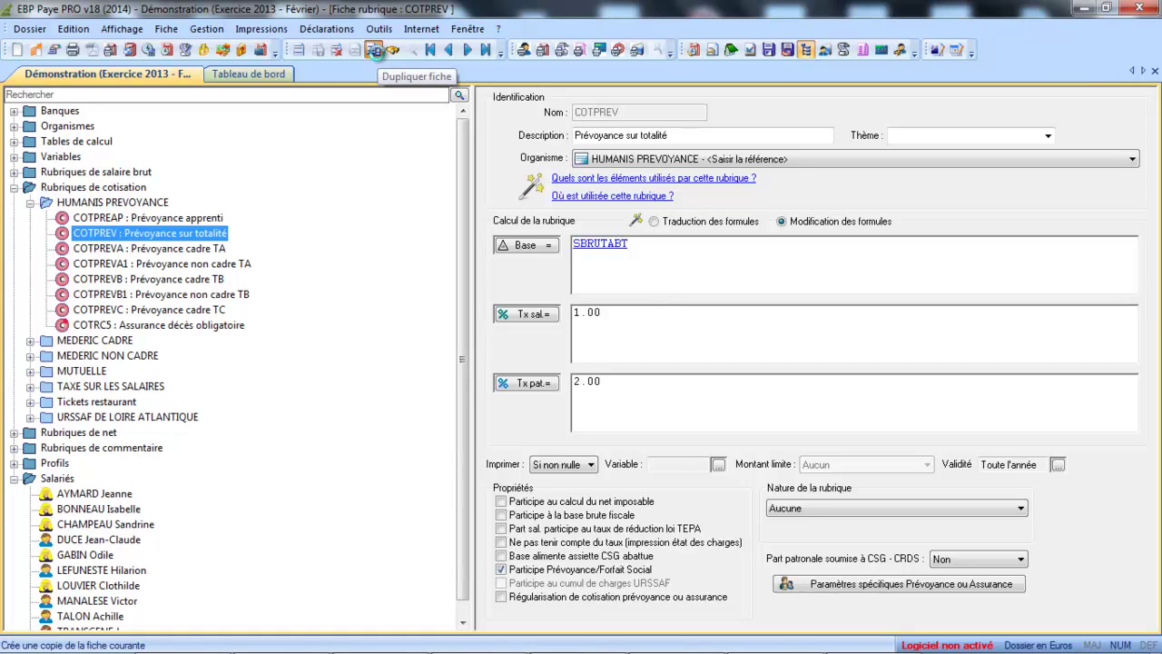
{"action": "left_click", "coordinate": [374, 50]}
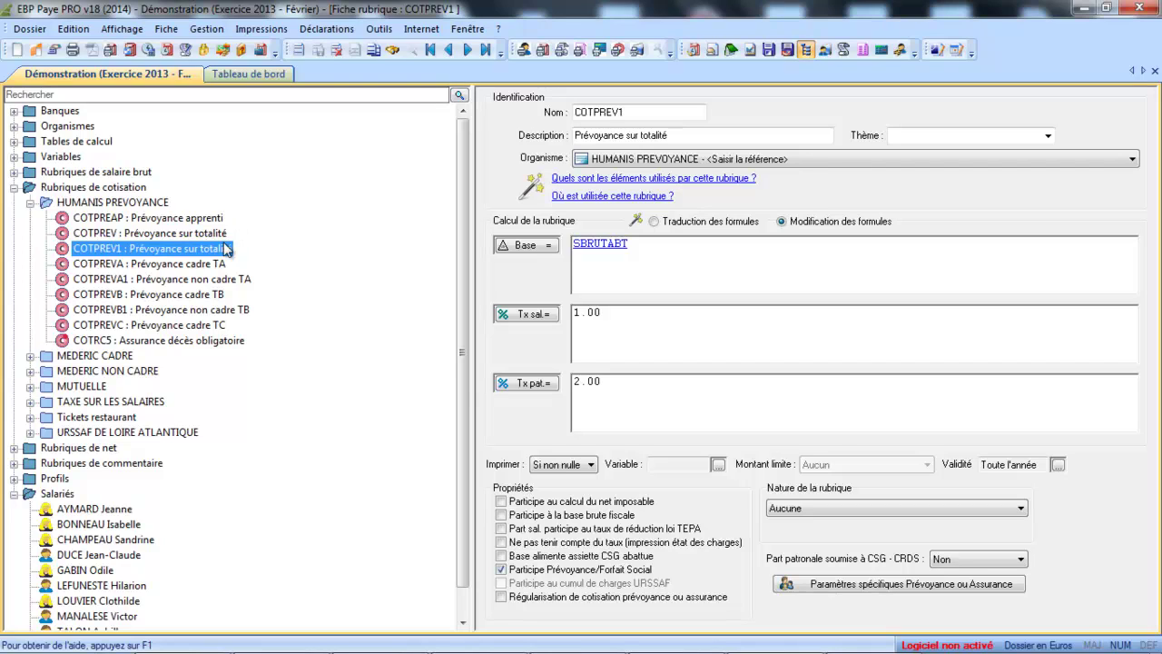
Step: Set the duplicated contribution's printing option to Jamais and its description to "Prévoyance sur totalité soumise CSG"
{"action": "left_click", "coordinate": [584, 466]}
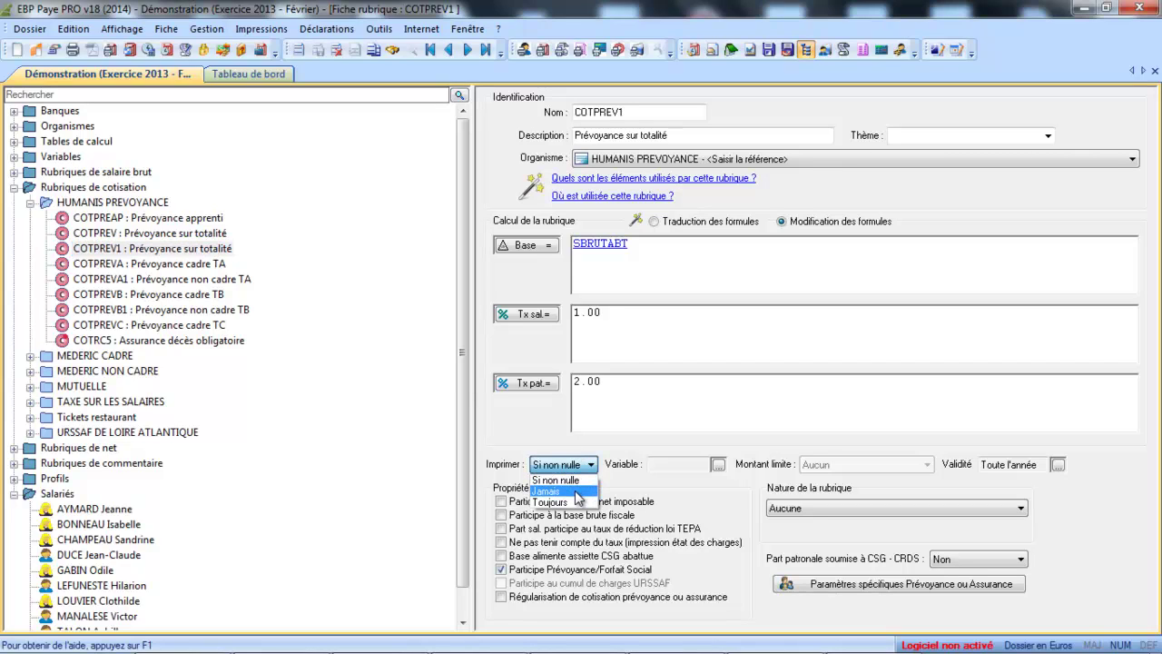
{"action": "left_click", "coordinate": [578, 494]}
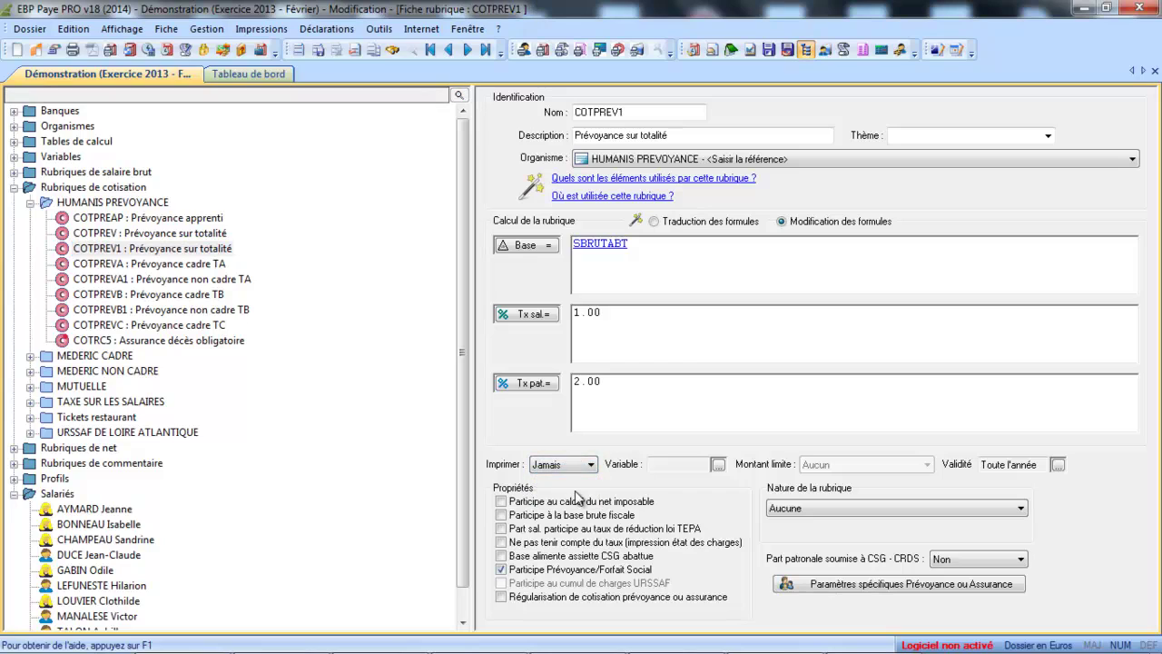
{"action": "left_click", "coordinate": [196, 256]}
{"action": "left_click", "coordinate": [702, 134]}
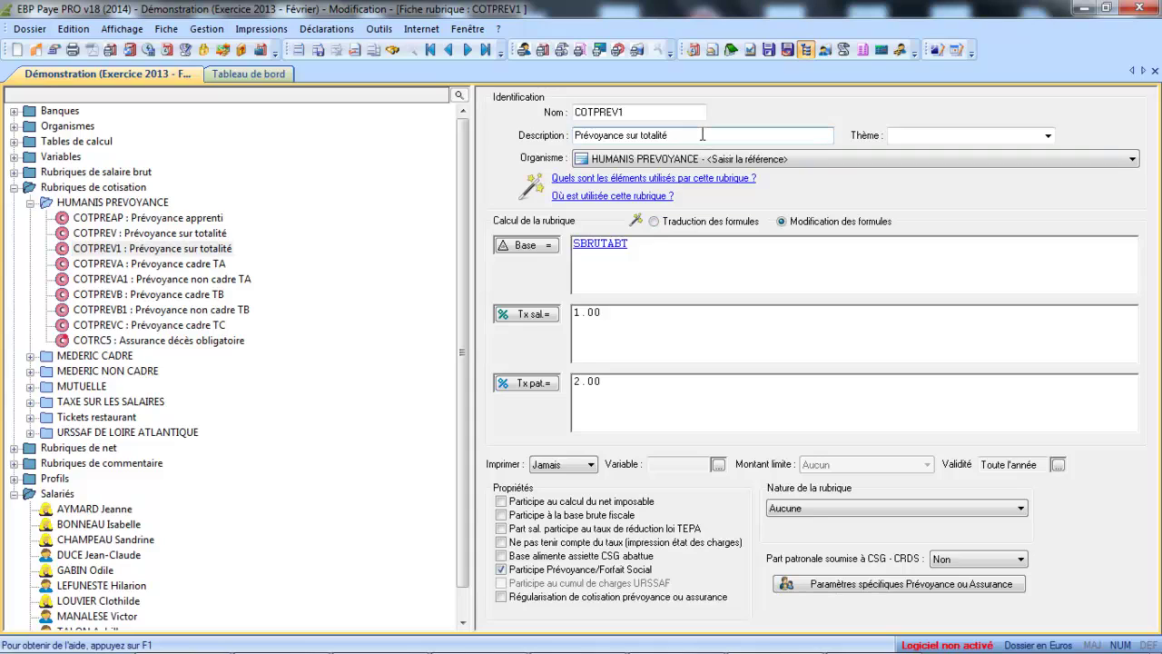
{"action": "type", "text": "sous"}
Step: Clear the employee rate of the duplicated contribution and set its employer rate to 1.75
{"action": "double_click", "coordinate": [624, 321]}
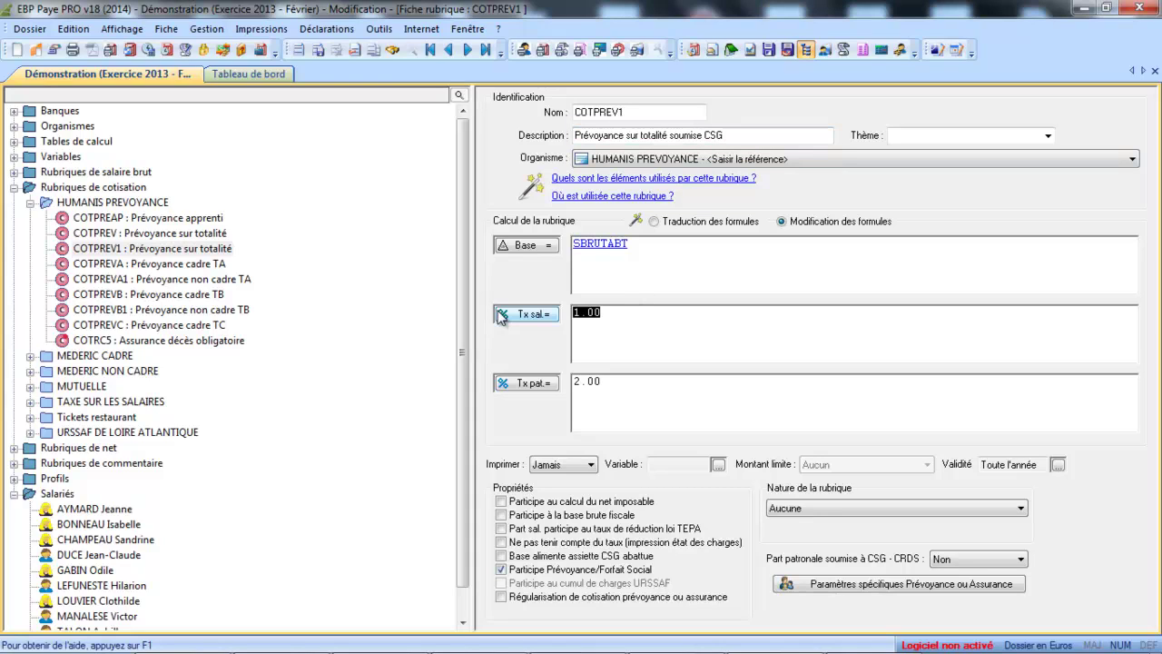
{"action": "key", "text": "Delete"}
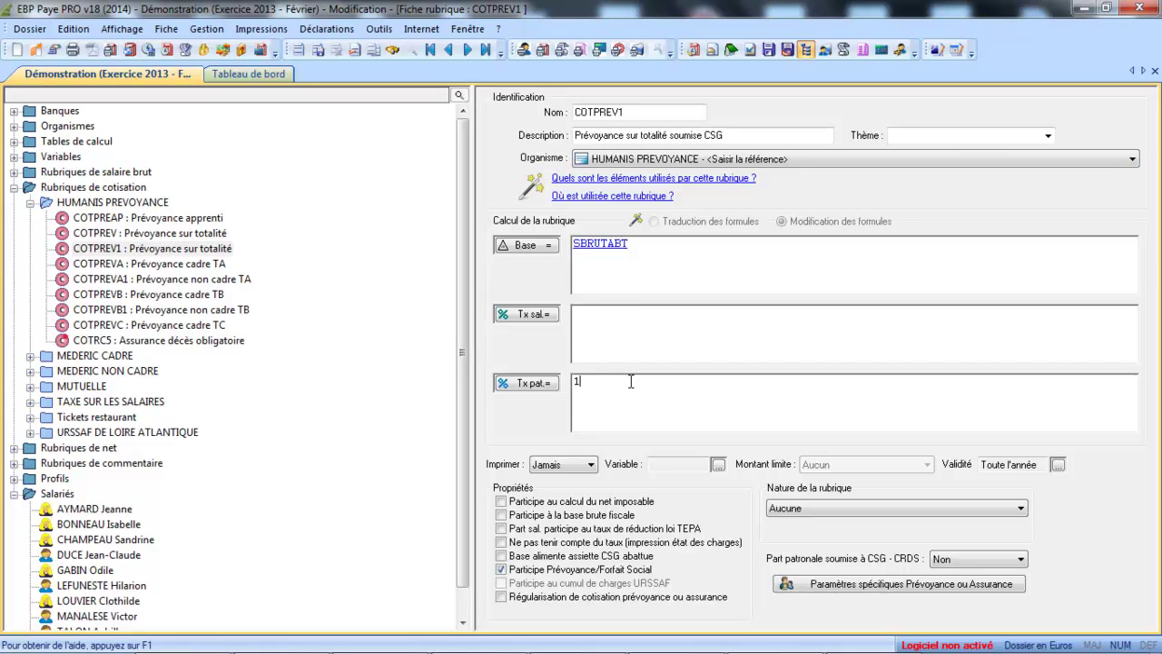
{"action": "left_click", "coordinate": [632, 381]}
{"action": "type", "text": "1.75"}
Step: Choose Non abattue for the duplicated contribution's employer share subject to CSG - CRDS and save the item
{"action": "left_click", "coordinate": [990, 561]}
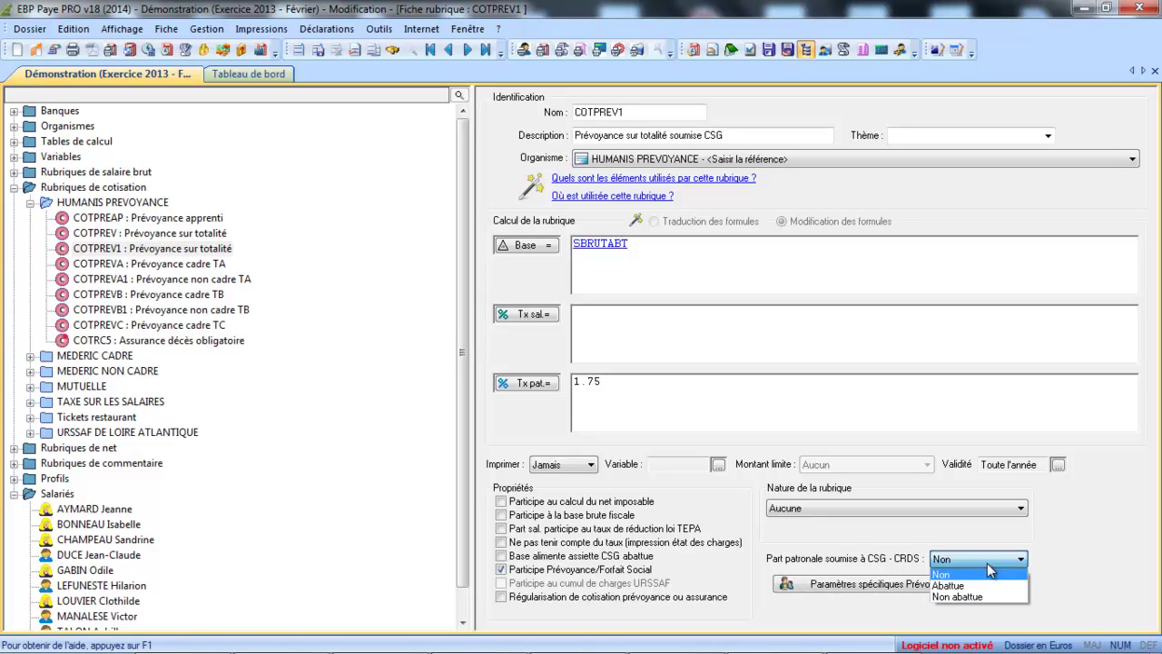
{"action": "left_click", "coordinate": [978, 596]}
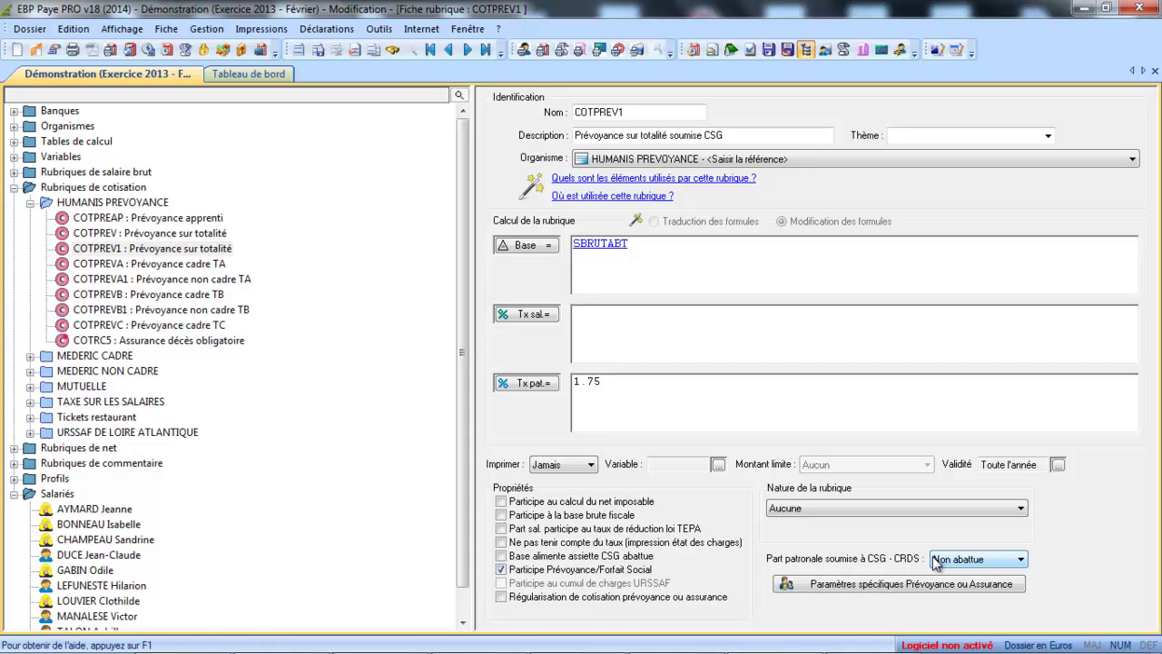
{"action": "left_click", "coordinate": [318, 52]}
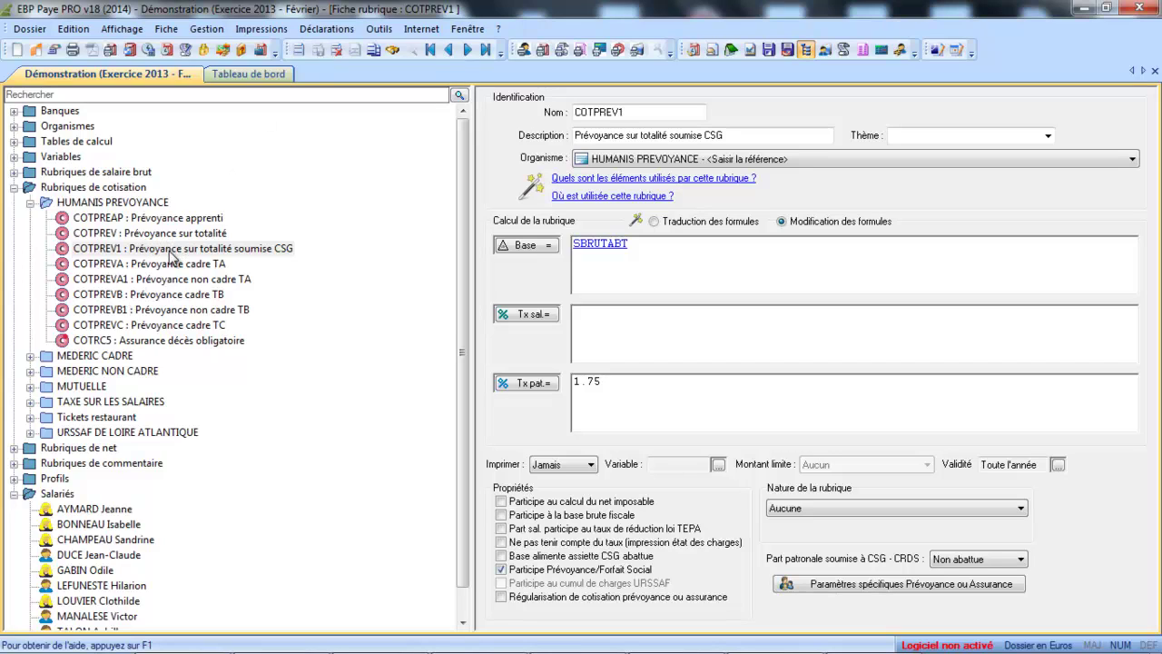
Step: Reopen the first employee's payslip and check the base of the URSSAF CSG déductible line
{"action": "left_click", "coordinate": [90, 509]}
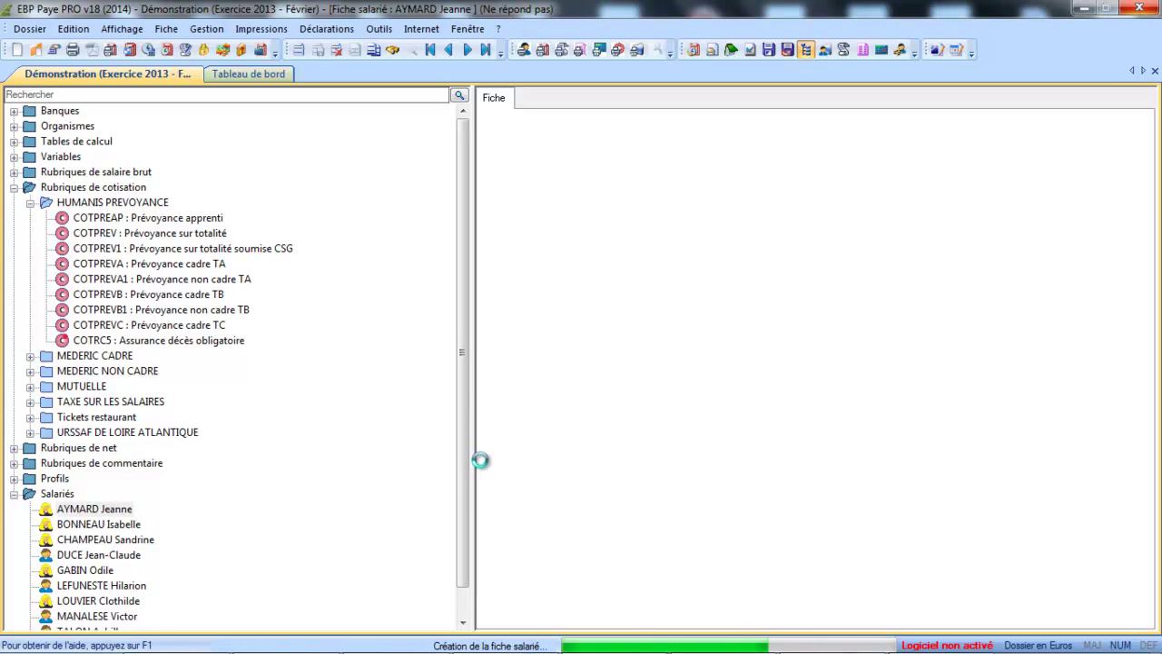
{"action": "left_click_drag", "start_coordinate": [473, 459], "coordinate": [296, 440]}
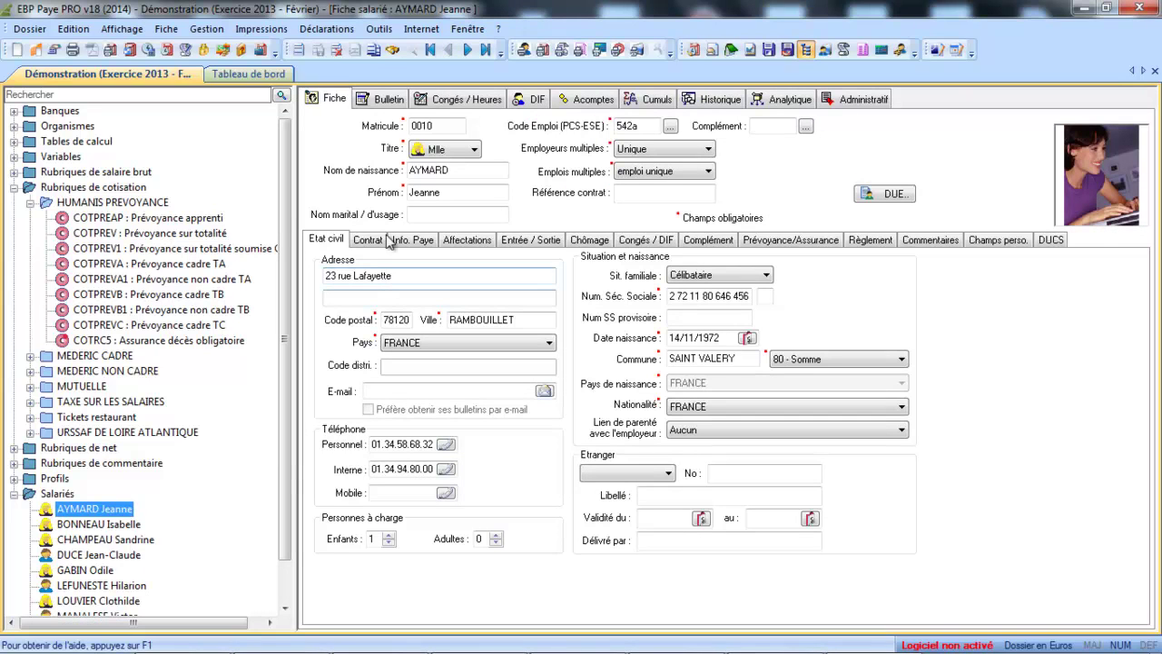
{"action": "left_click", "coordinate": [381, 105]}
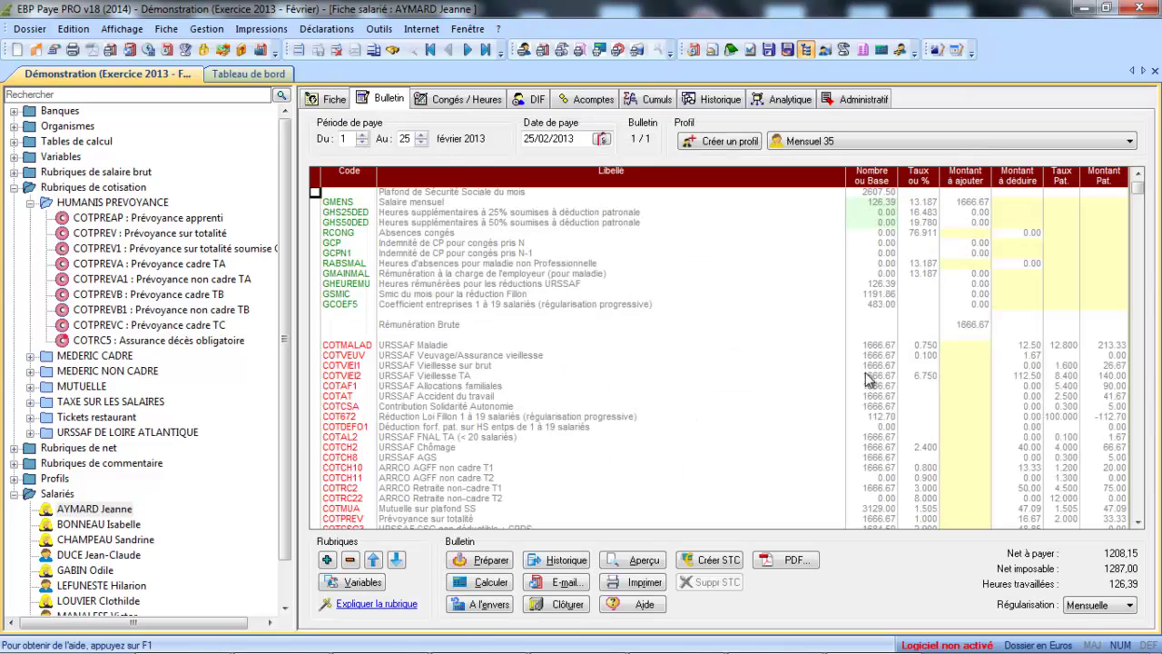
{"action": "left_click", "coordinate": [1140, 527]}
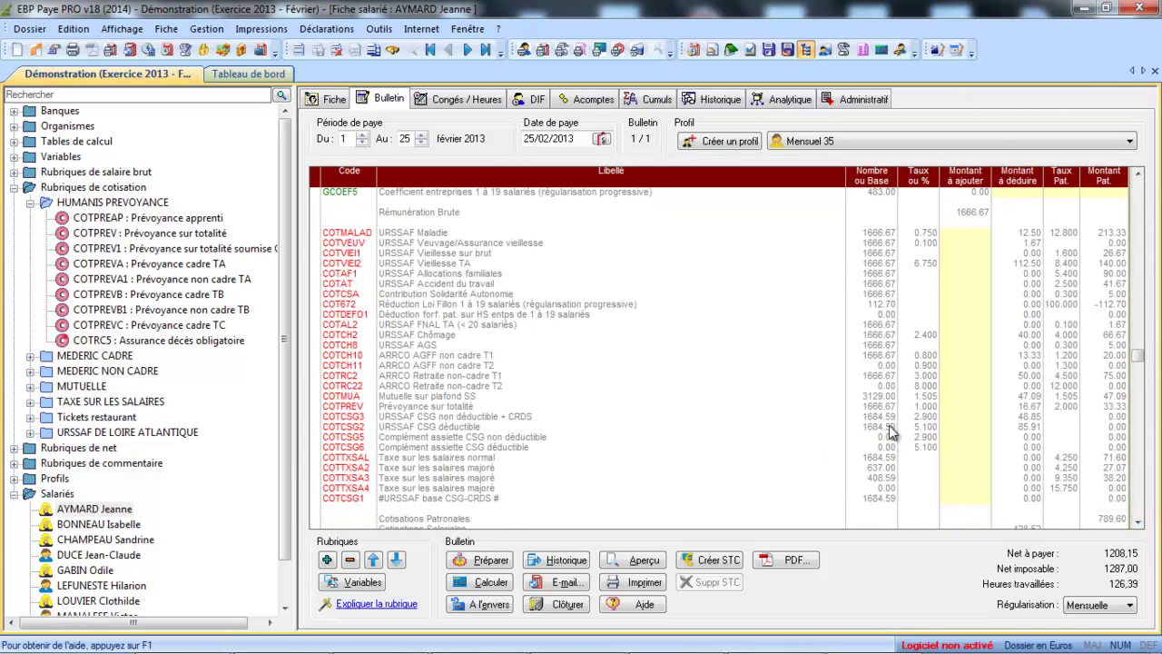
{"action": "left_click", "coordinate": [889, 426]}
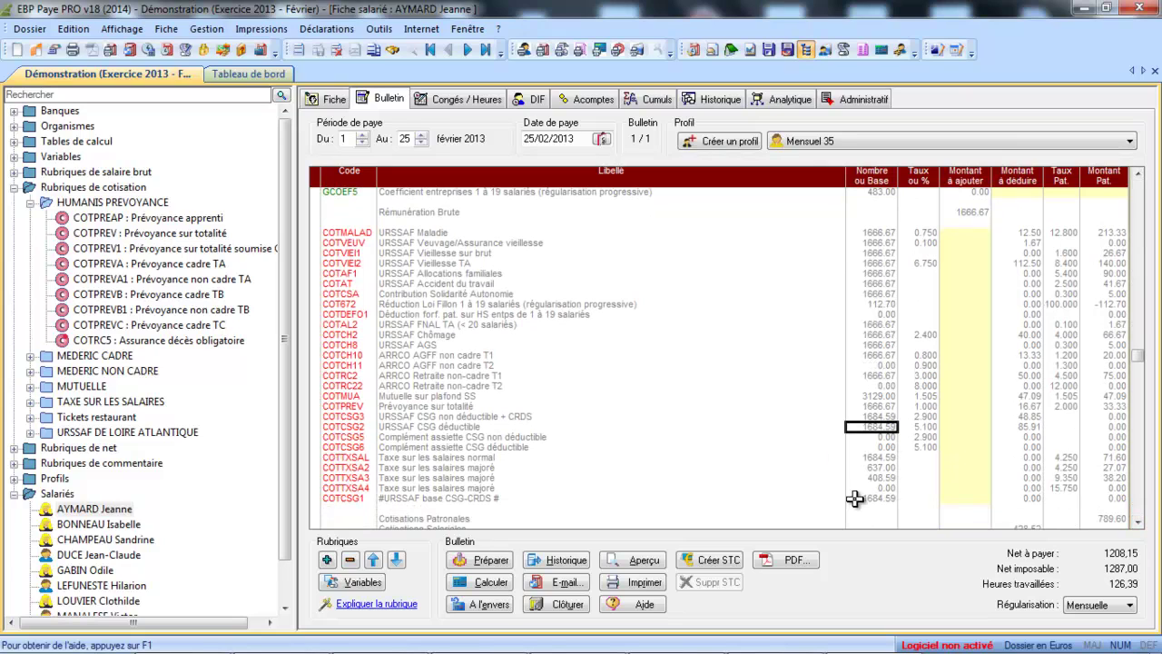
Step: Add the contribution COTPREV1 (Prévoyance sur totalité soumise CSG) from HUMANIS PREVOYANCE to the payslip
{"action": "left_click", "coordinate": [327, 560]}
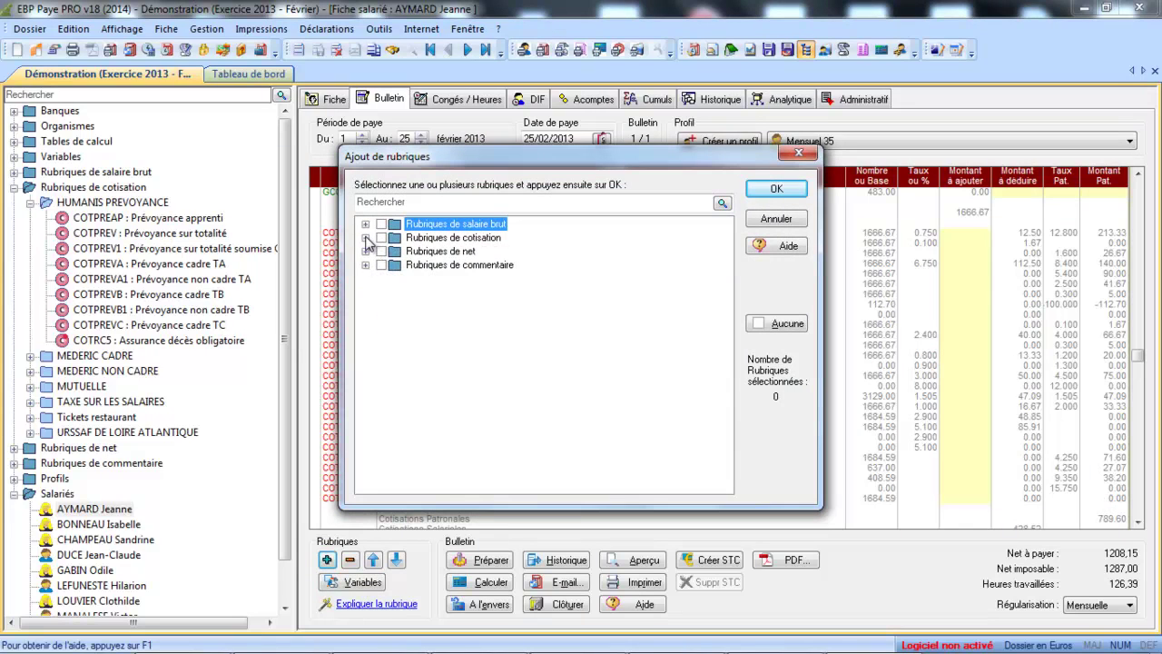
{"action": "left_click", "coordinate": [365, 238]}
{"action": "left_click", "coordinate": [381, 253]}
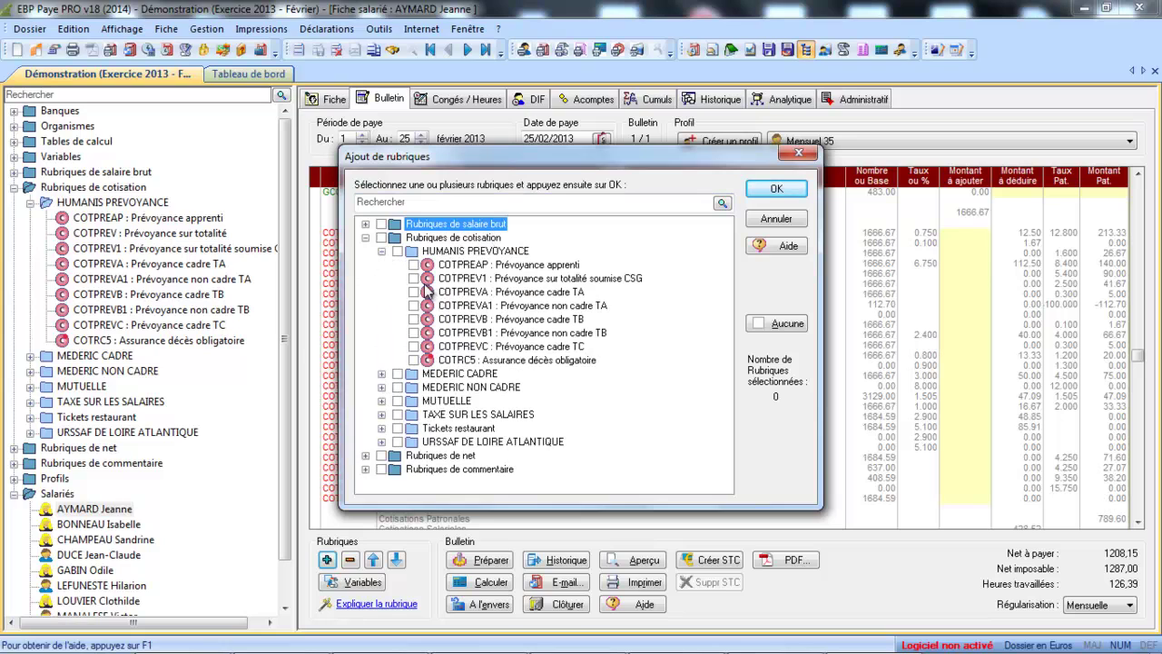
{"action": "left_click", "coordinate": [414, 278]}
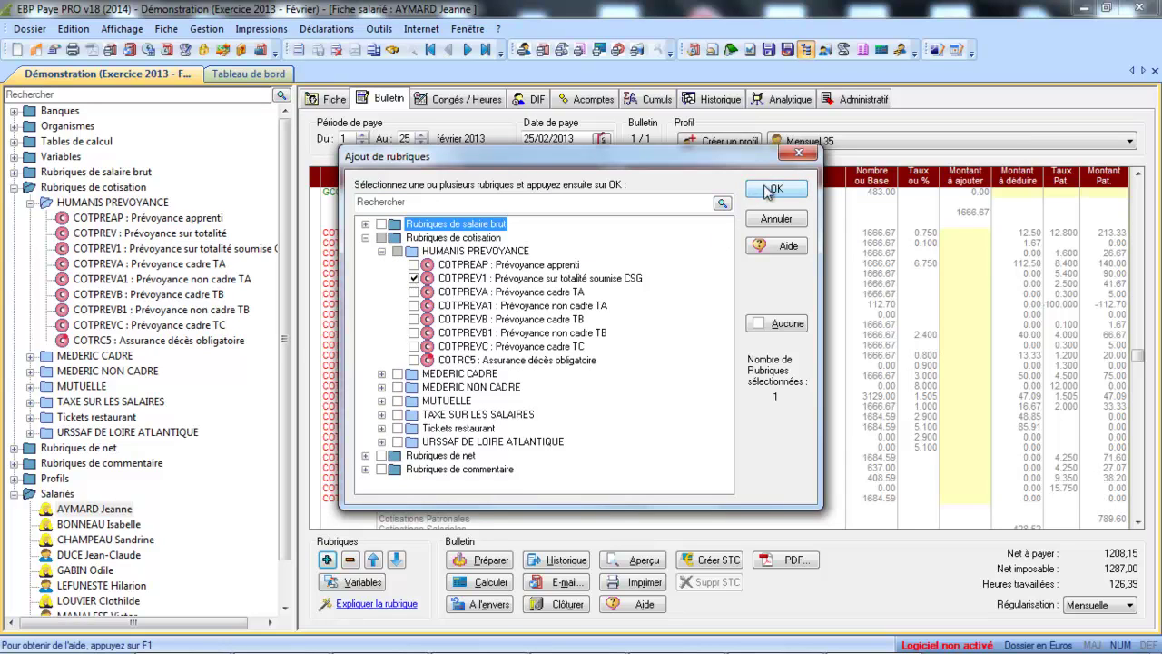
{"action": "left_click", "coordinate": [772, 189]}
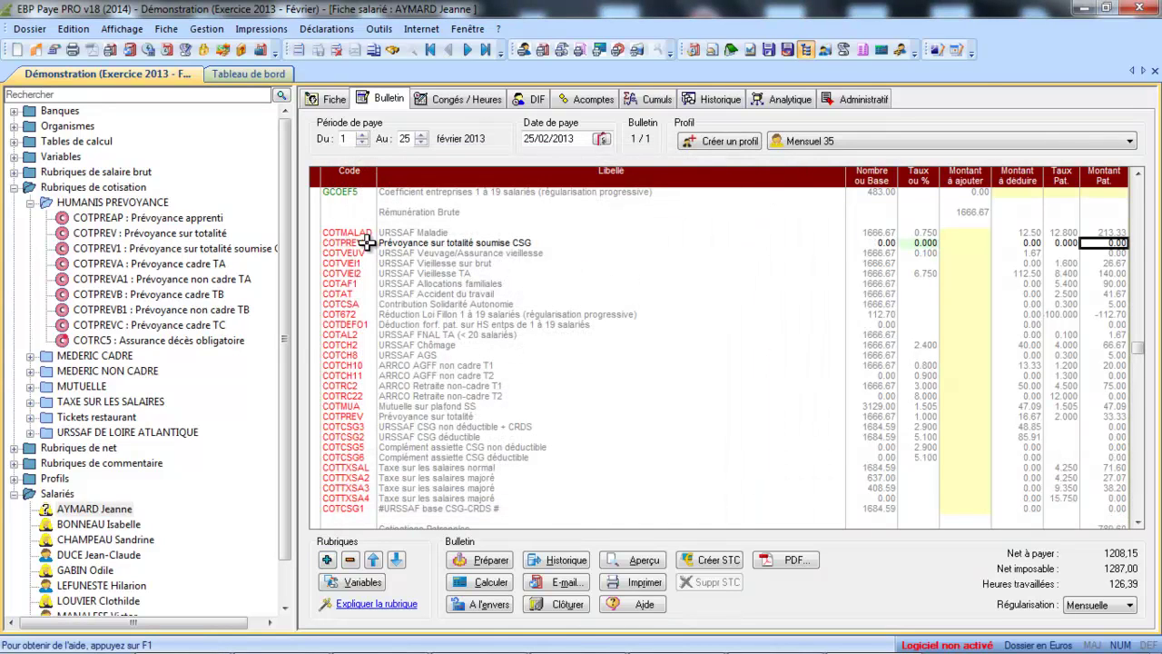
Step: Move the COTPREV1 line down the payslip until it sits directly below COTPREV (Prévoyance sur totalité)
{"action": "left_click", "coordinate": [363, 243]}
{"action": "left_click", "coordinate": [396, 560]}
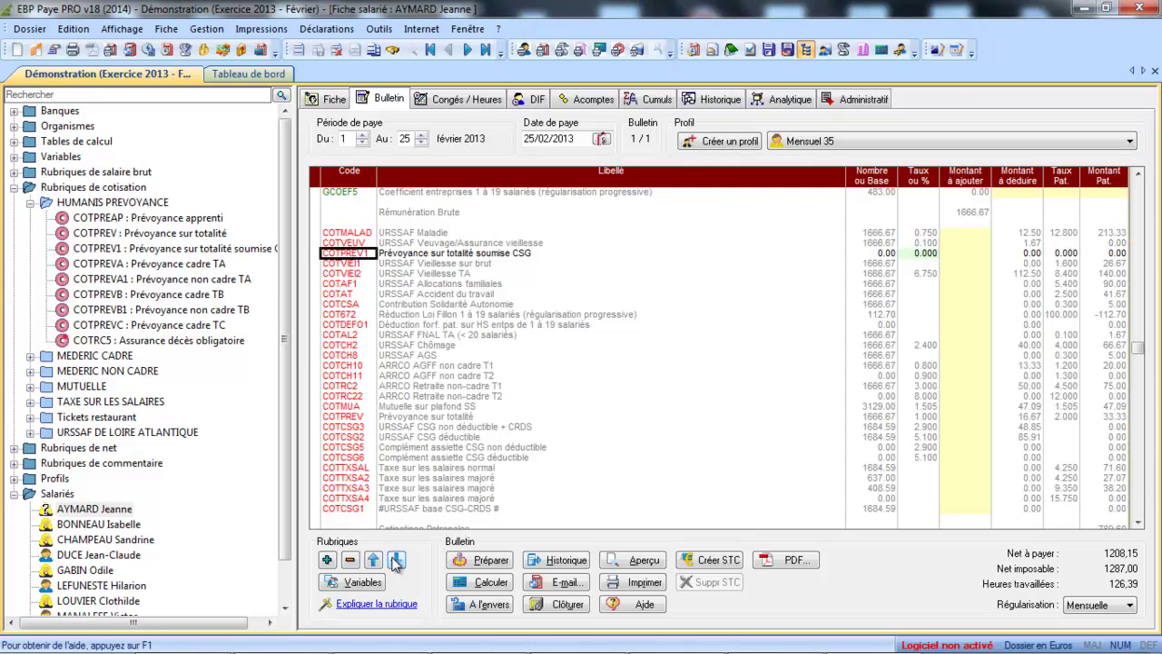
{"action": "left_click", "coordinate": [396, 561]}
{"action": "left_click", "coordinate": [395, 561]}
{"action": "left_click", "coordinate": [396, 560]}
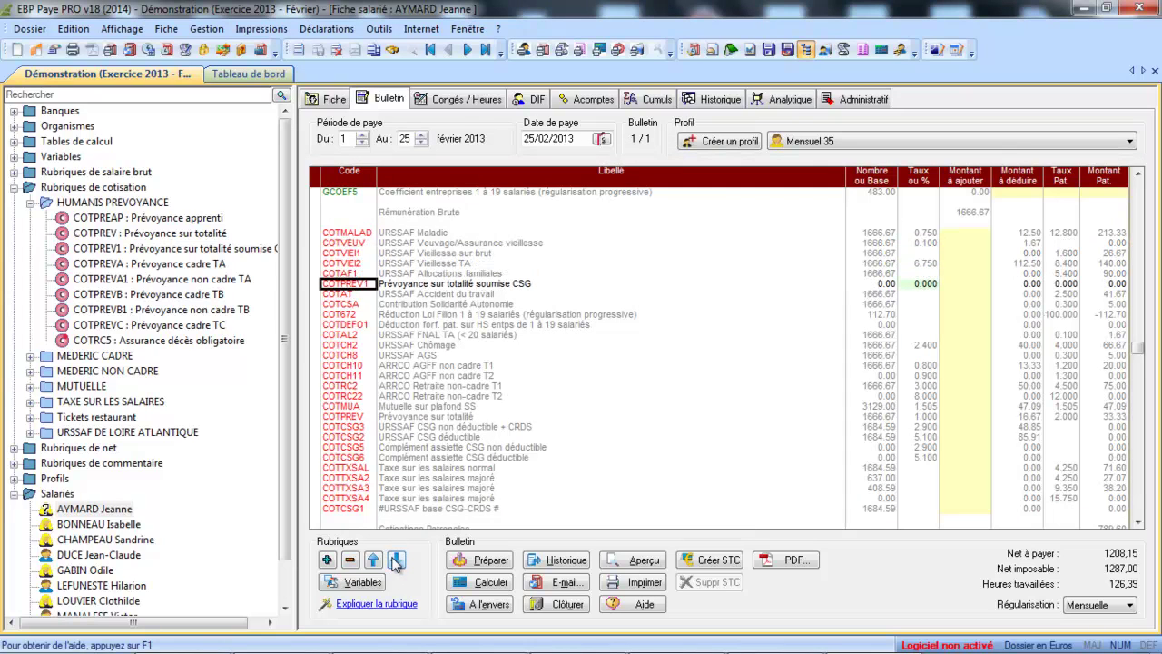
{"action": "left_click", "coordinate": [396, 560]}
{"action": "left_click", "coordinate": [396, 560]}
{"action": "left_click", "coordinate": [396, 560]}
{"action": "left_click", "coordinate": [396, 560]}
{"action": "left_click", "coordinate": [396, 560]}
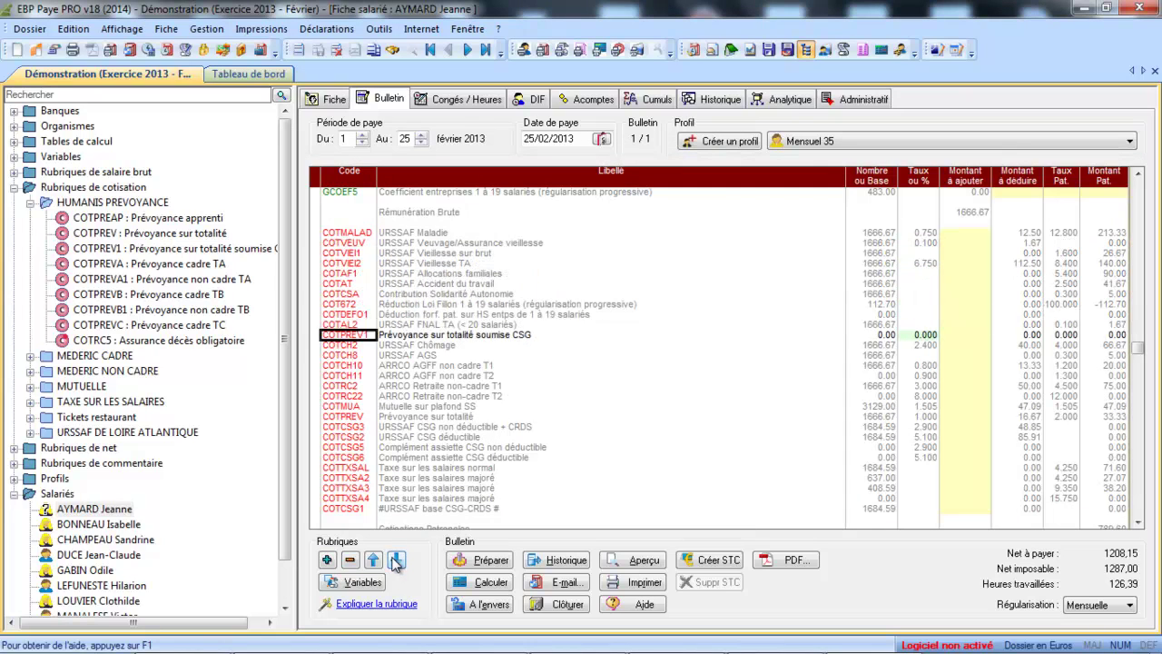
{"action": "left_click", "coordinate": [396, 561]}
{"action": "left_click", "coordinate": [395, 560]}
{"action": "left_click", "coordinate": [395, 560]}
{"action": "left_click", "coordinate": [396, 560]}
{"action": "left_click", "coordinate": [395, 560]}
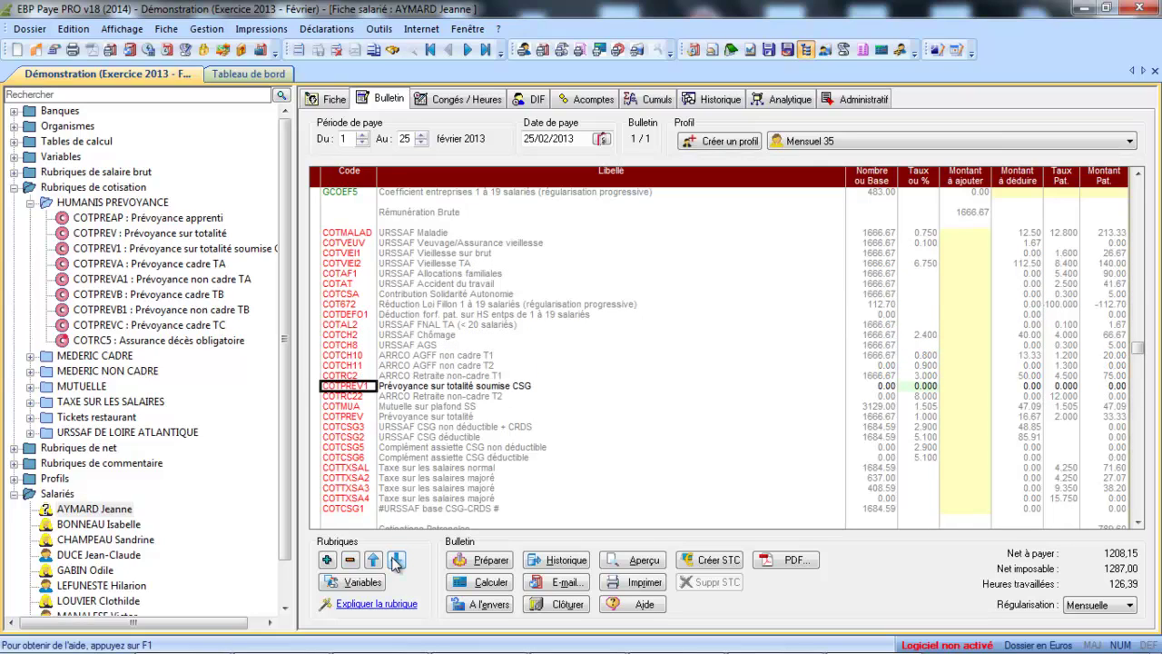
{"action": "left_click", "coordinate": [396, 561]}
{"action": "left_click", "coordinate": [396, 560]}
{"action": "left_click", "coordinate": [396, 560]}
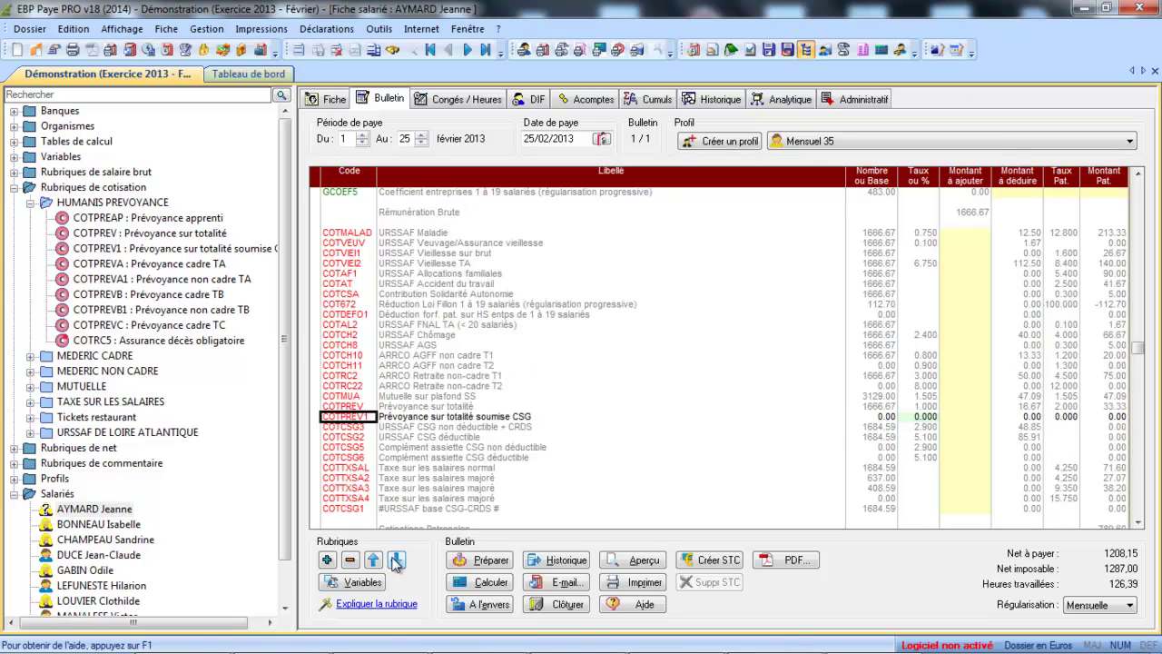
Step: Recalculate the payslip and check the URSSAF CSG déductible base against the employer rate of COTPREV1
{"action": "left_click", "coordinate": [504, 585]}
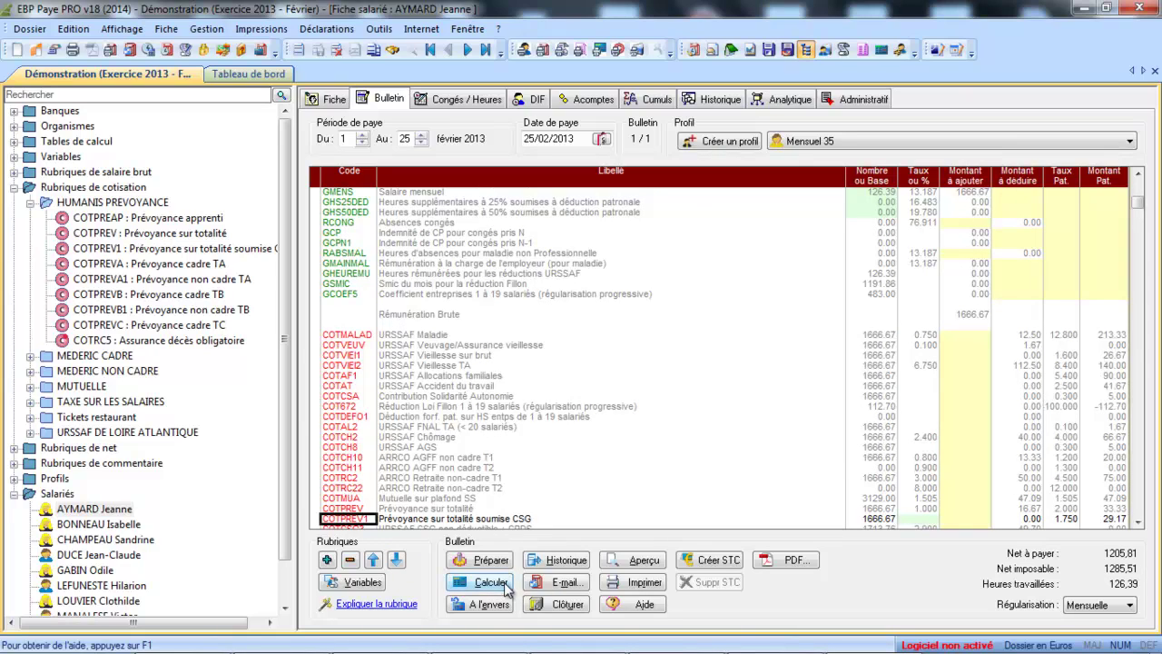
{"action": "left_click", "coordinate": [1138, 524]}
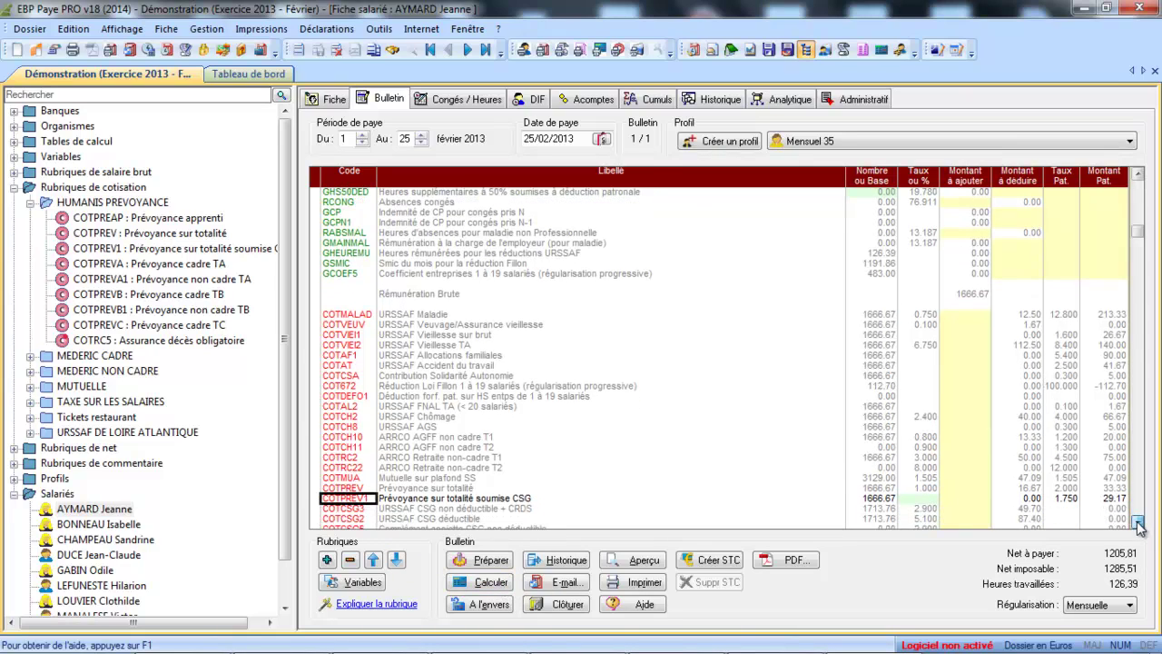
{"action": "left_click", "coordinate": [1139, 523]}
{"action": "left_click", "coordinate": [1139, 524]}
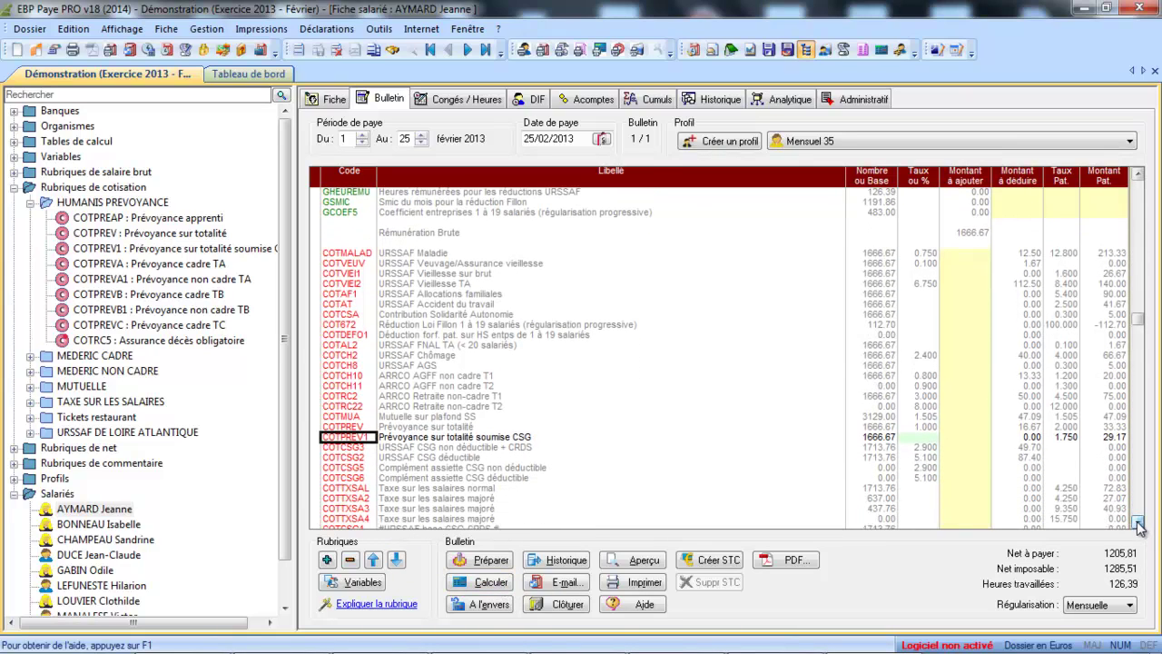
{"action": "left_click", "coordinate": [878, 461]}
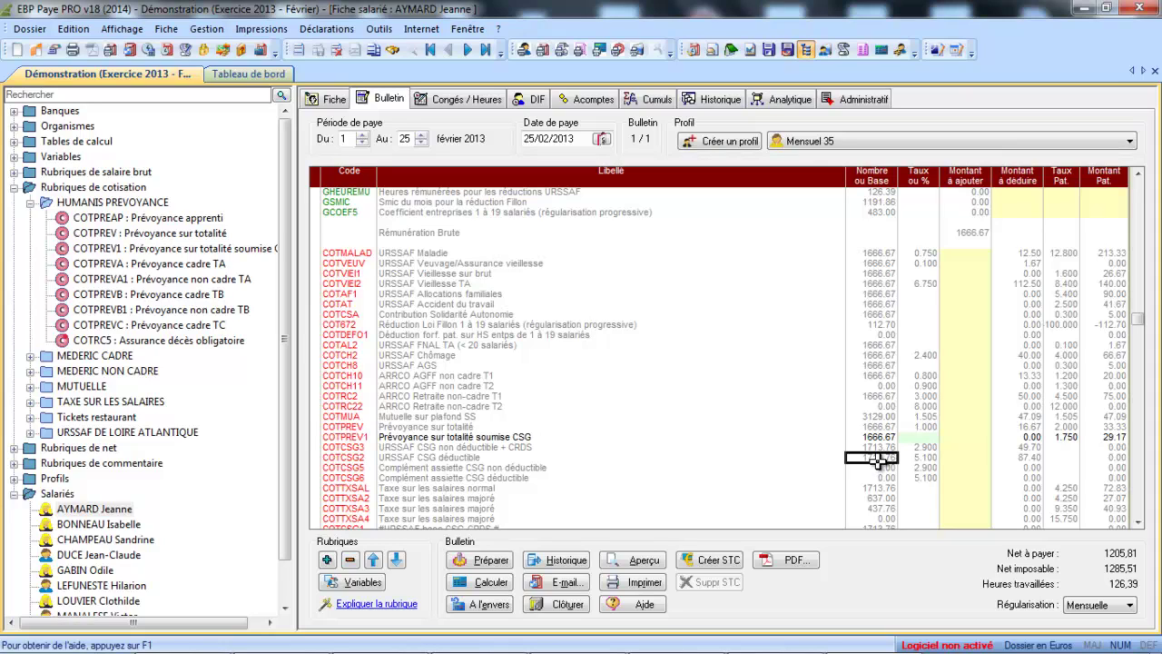
{"action": "left_click", "coordinate": [1062, 439]}
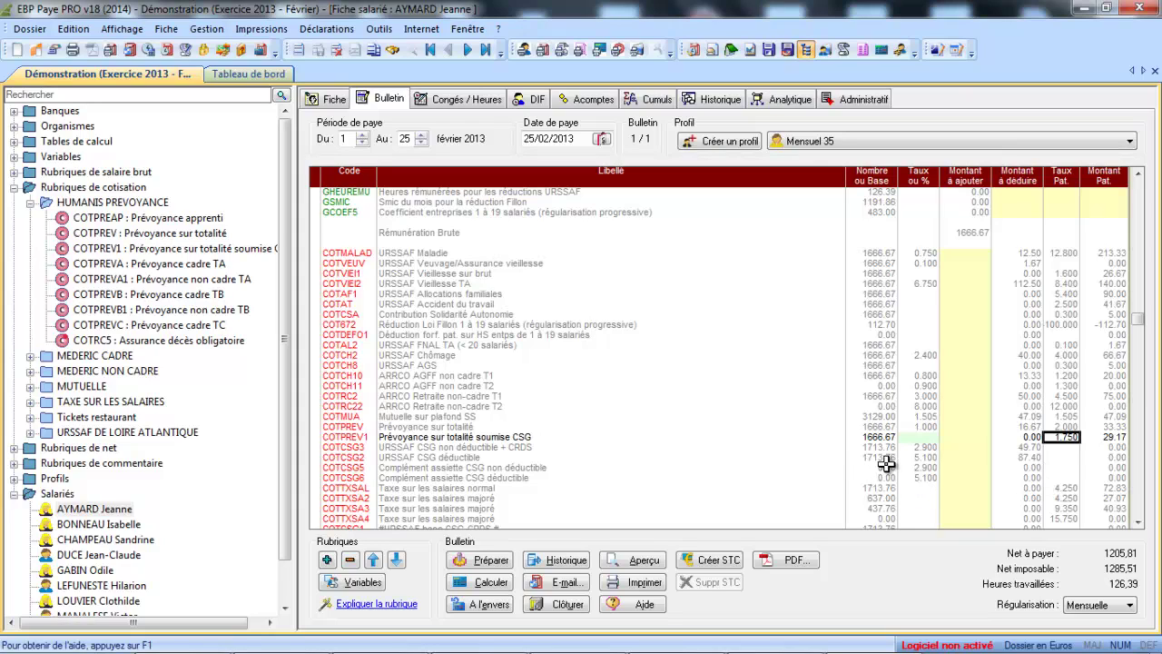
Step: Preview the printed payslip and examine its contribution lines from Prévoyance sur totalité down to Net à Payer
{"action": "left_click", "coordinate": [644, 563]}
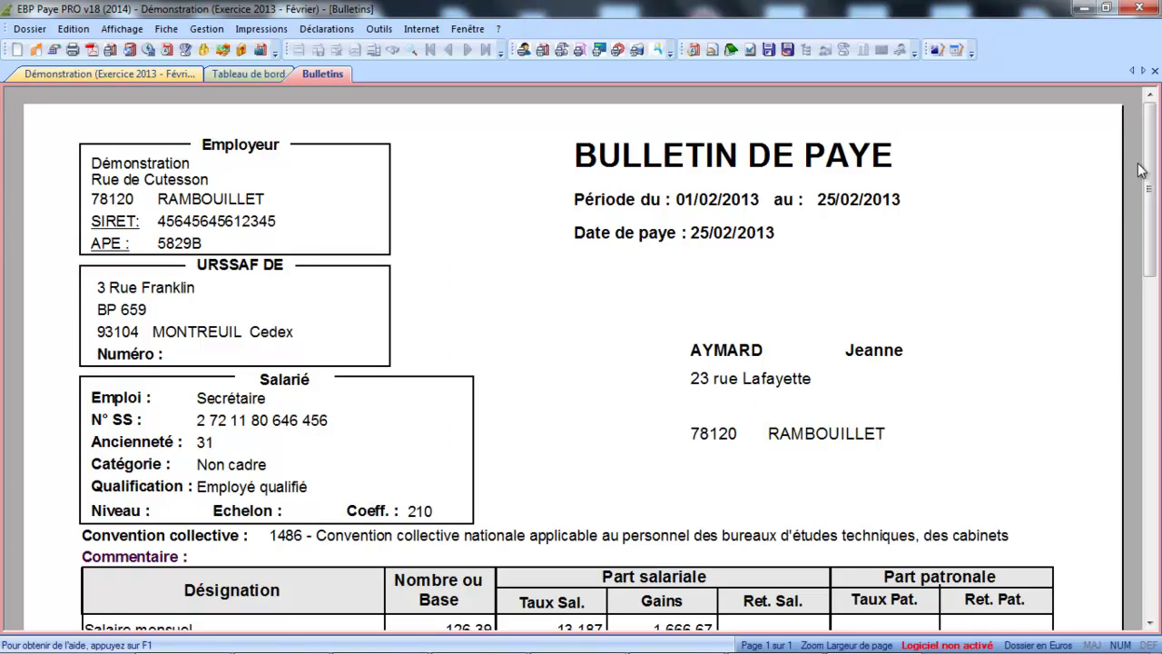
{"action": "left_click_drag", "start_coordinate": [1152, 160], "coordinate": [1146, 385]}
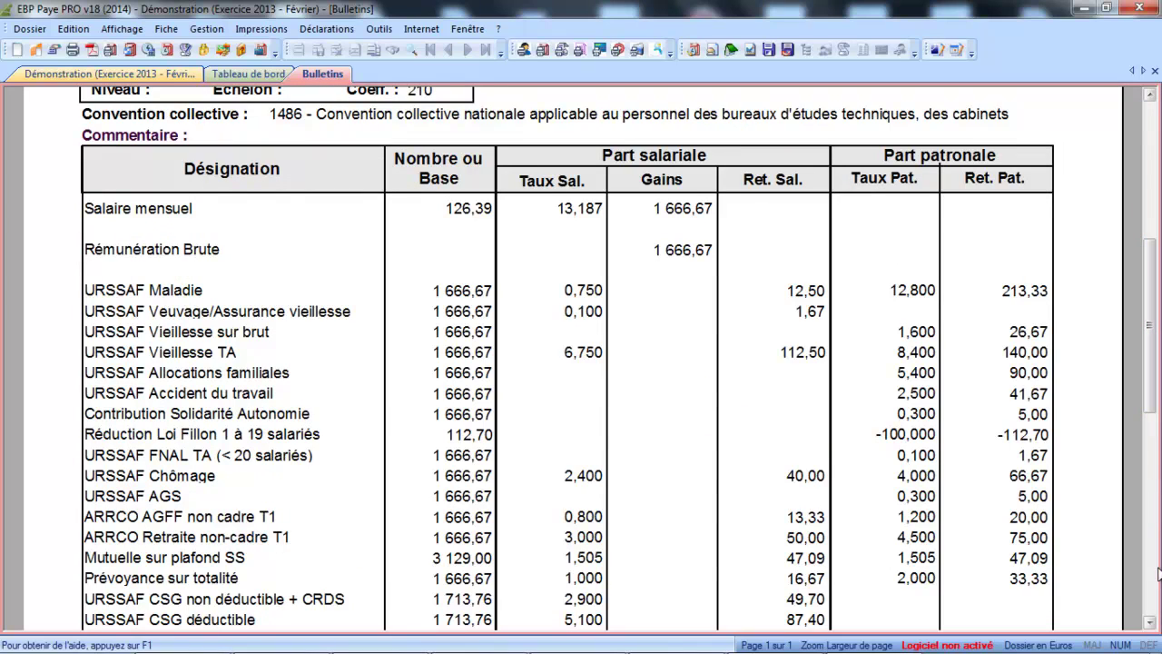
{"action": "scroll", "coordinate": [1151, 619], "scroll_direction": "down", "scroll_amount": 5}
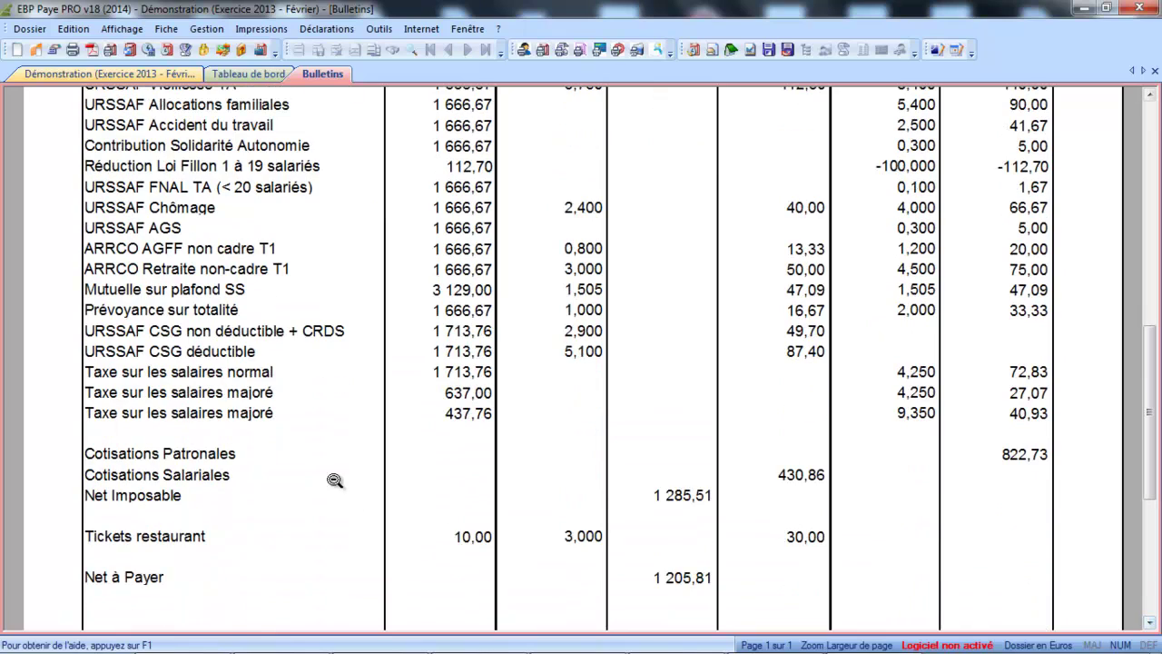